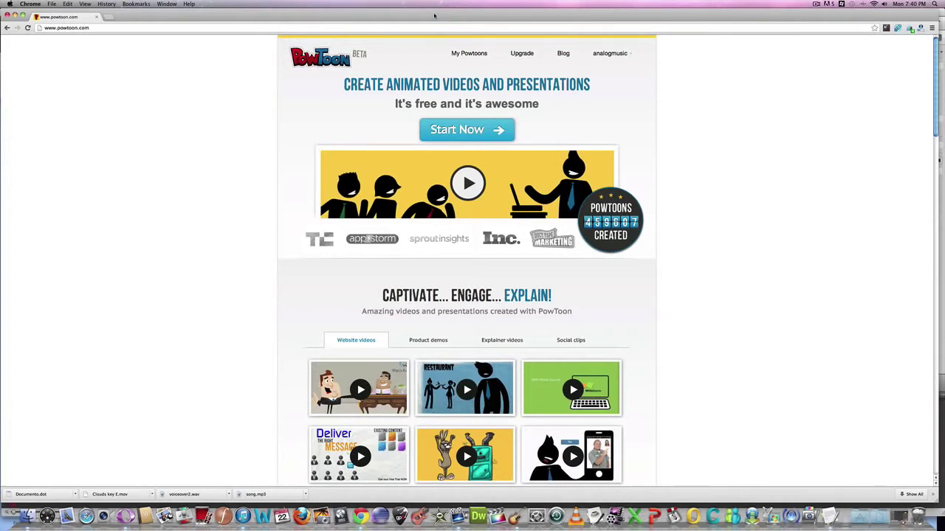
Step: Start a new PowToon, glance at the Slideshow templates, then return to the category choices
click(95, 28)
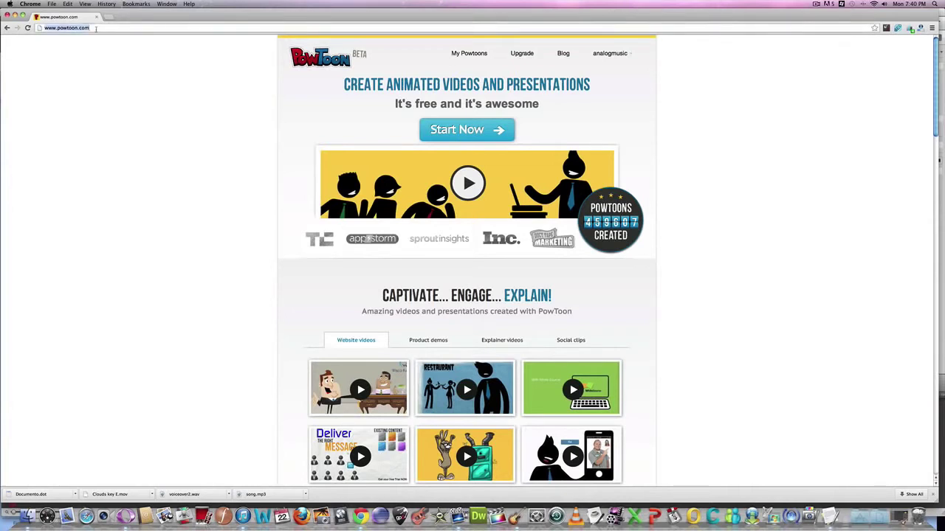
click(462, 129)
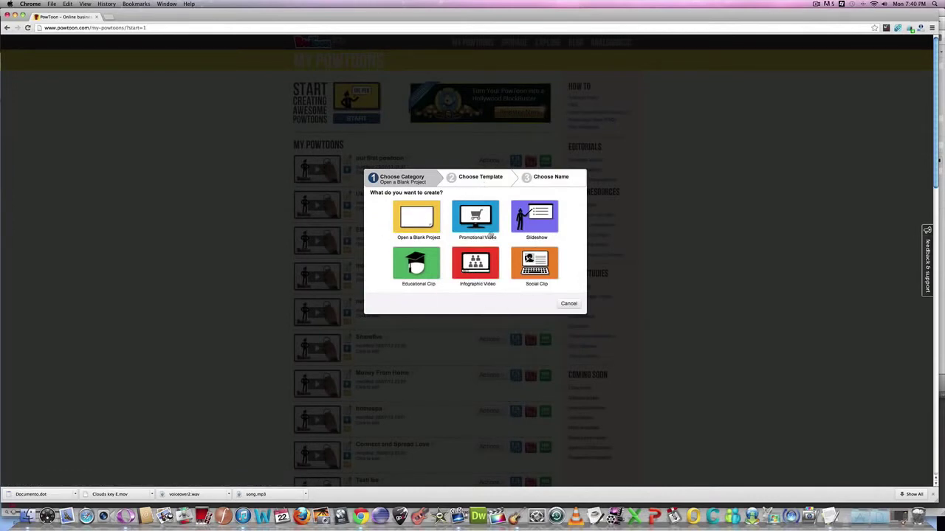
click(521, 227)
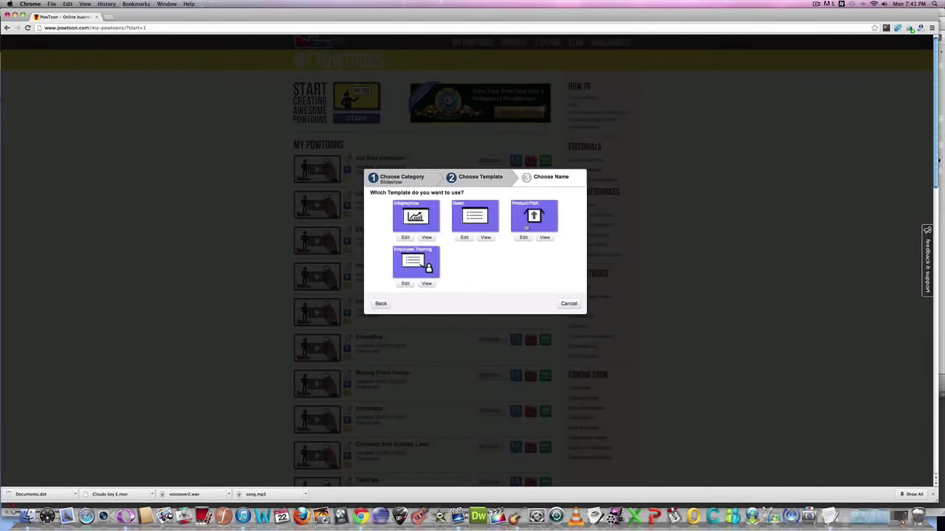
click(381, 304)
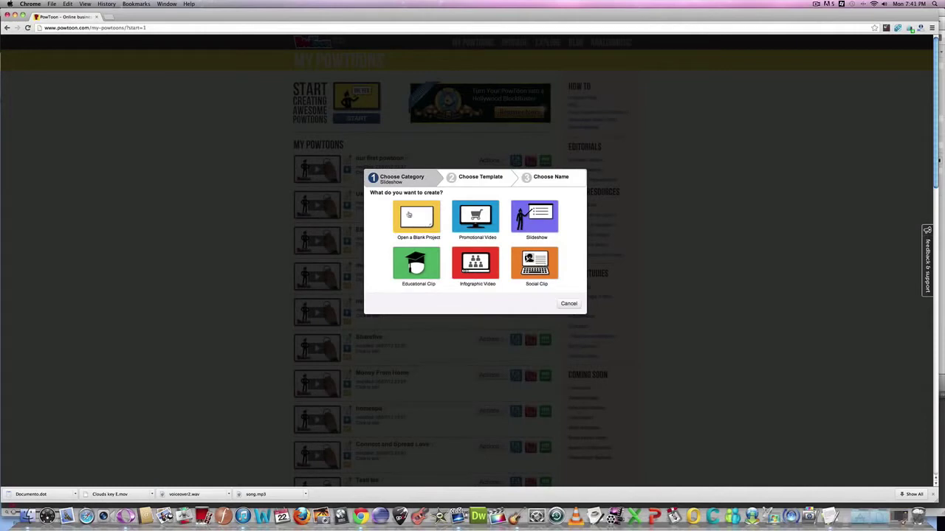
Step: Choose Blank Project and enter the title 'our first powtoon'
click(409, 214)
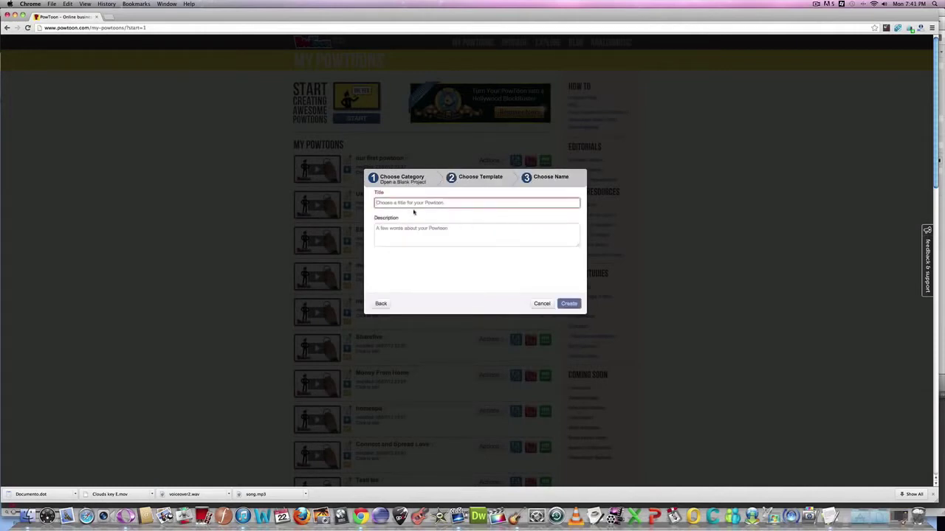
text(our first powtoon)
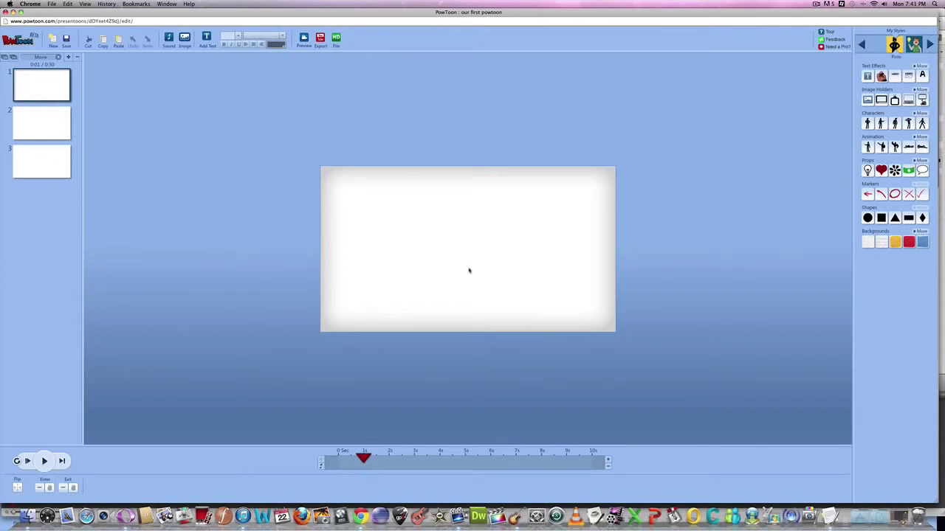
click(34, 125)
click(37, 96)
drag(608, 464, 628, 477)
click(608, 468)
click(608, 468)
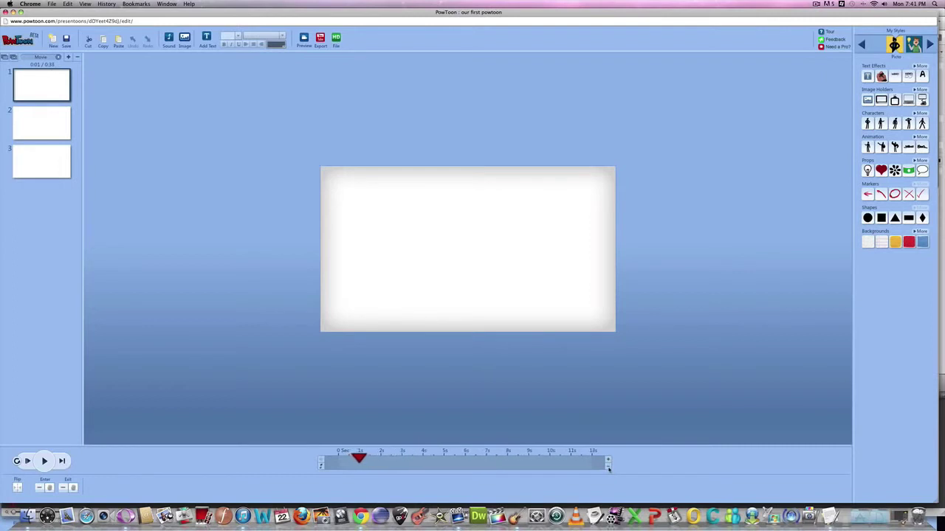
click(608, 468)
click(608, 468)
click(608, 468)
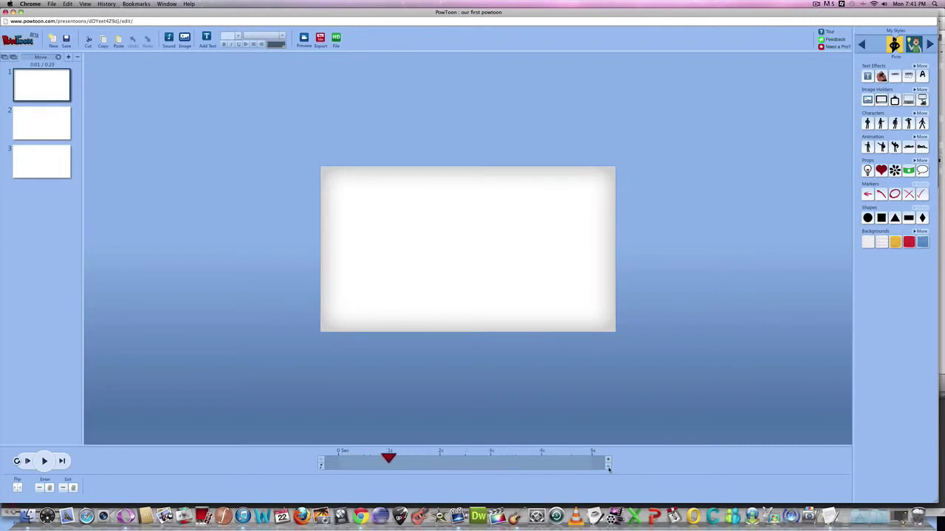
click(608, 468)
click(608, 460)
click(608, 460)
click(608, 460)
click(608, 460)
click(608, 460)
click(609, 460)
click(608, 460)
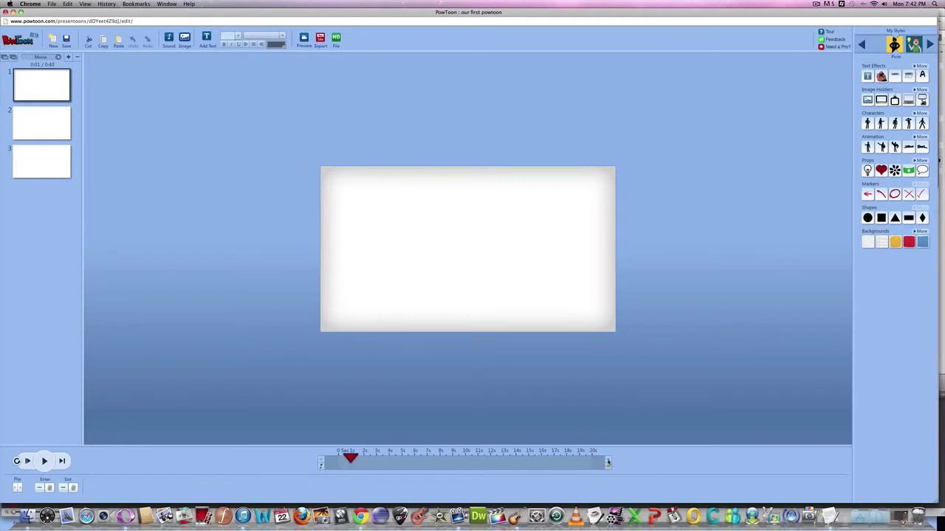
click(608, 468)
click(608, 468)
click(608, 468)
click(608, 468)
click(608, 468)
click(608, 468)
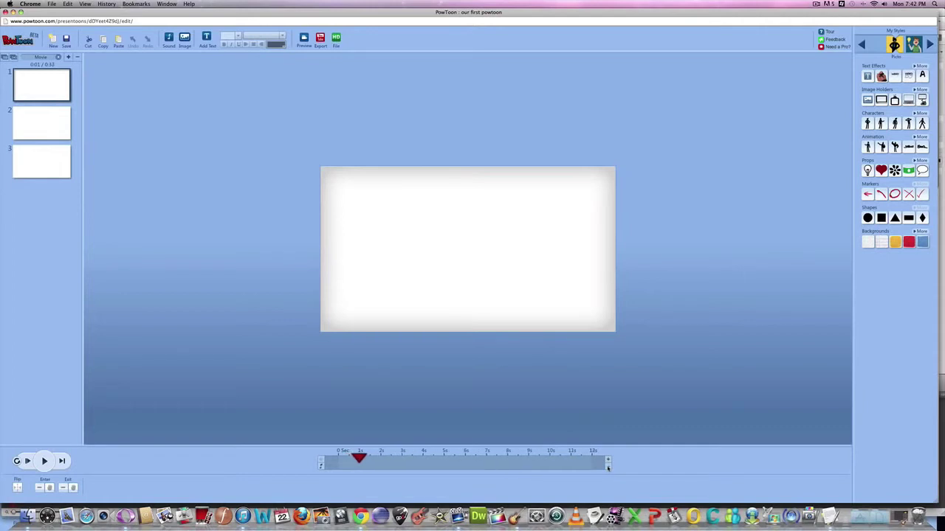
click(608, 468)
click(608, 468)
click(608, 468)
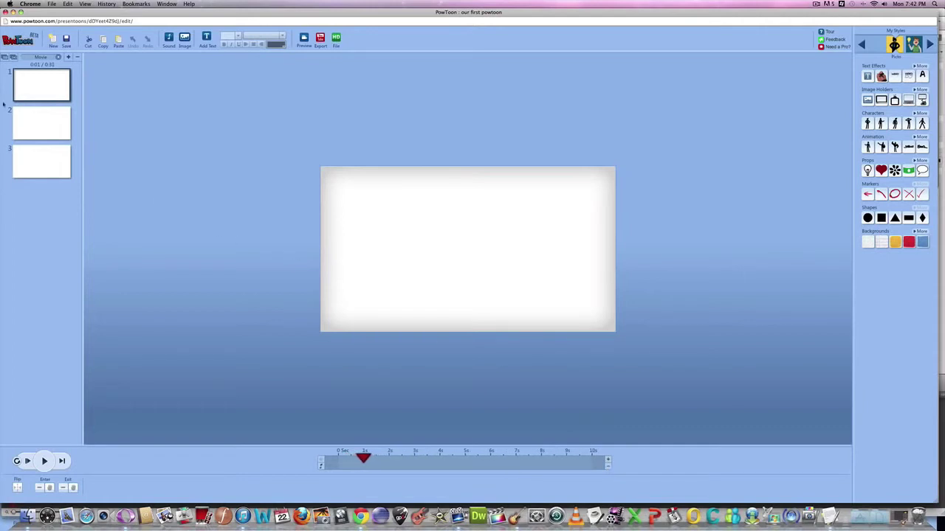
Step: Delete slides 3 and 2 from the slide panel, keeping only the first slide
click(52, 129)
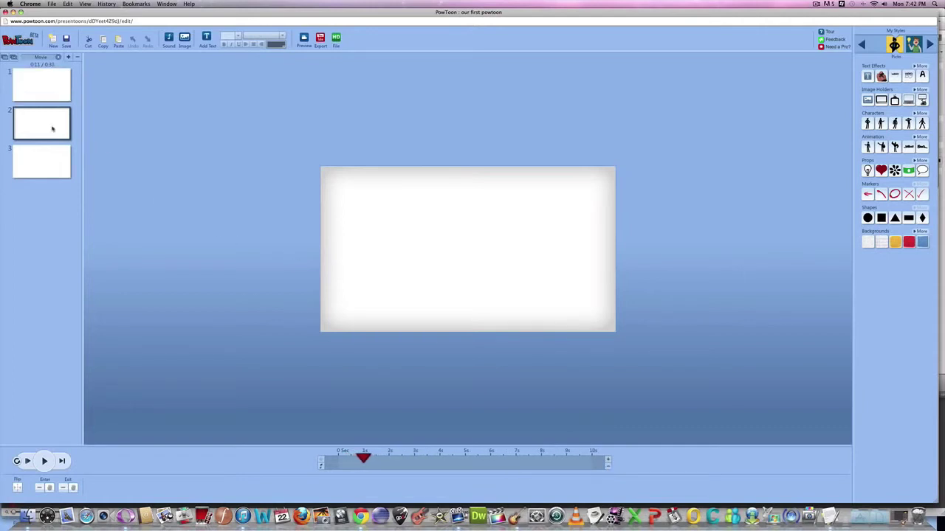
click(39, 161)
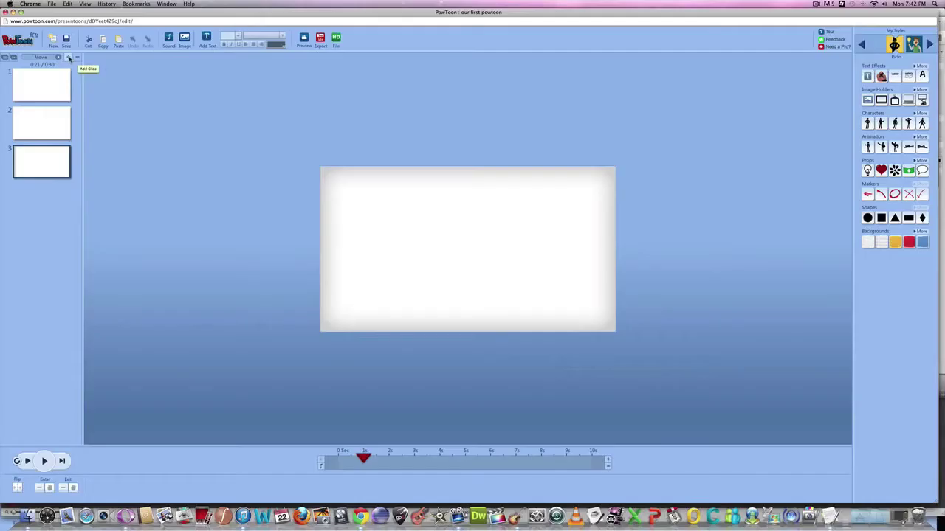
click(77, 57)
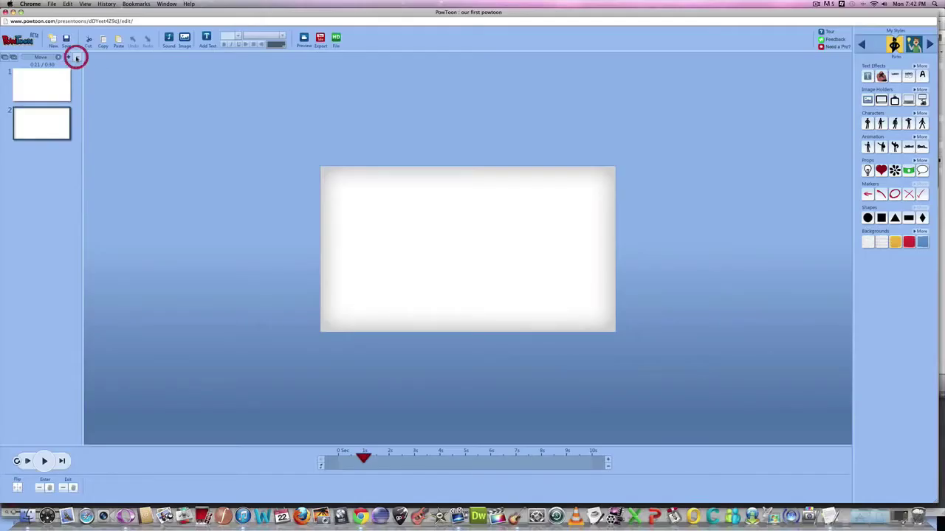
click(77, 56)
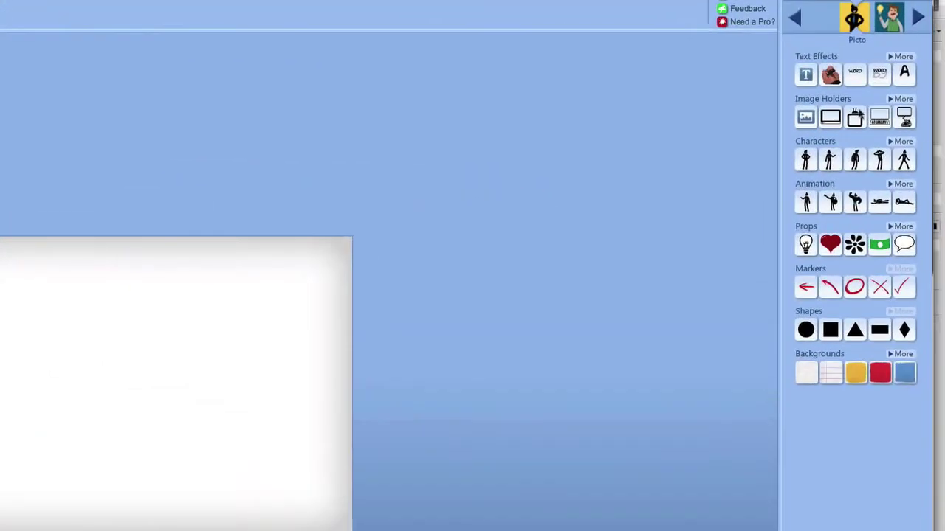
Step: Cycle the My Styles graphic style through Paper Cut, Marker and Mini Town
mouse_move(814, 113)
mouse_move(806, 201)
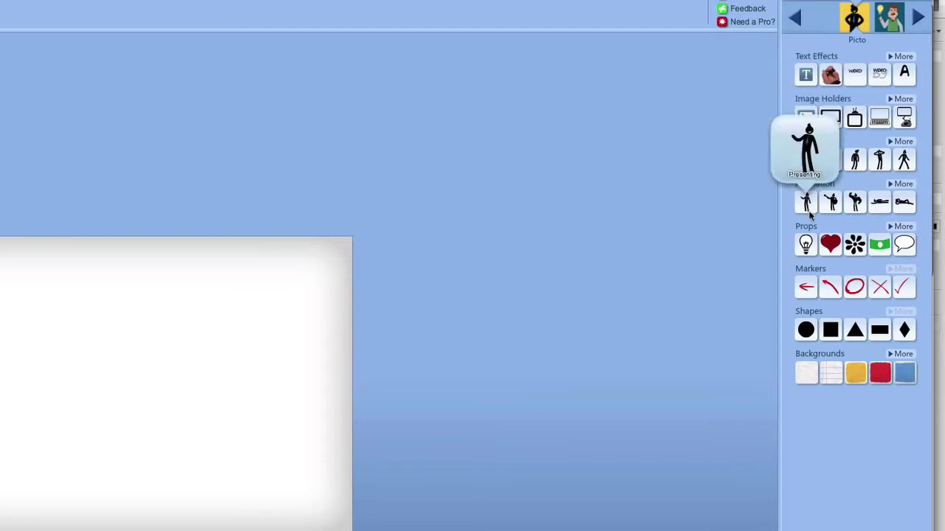
mouse_move(809, 288)
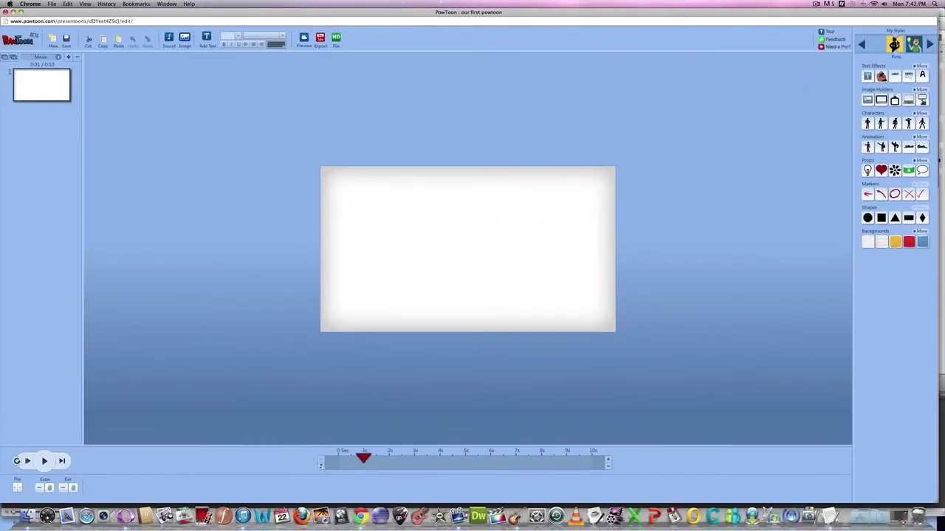
click(929, 44)
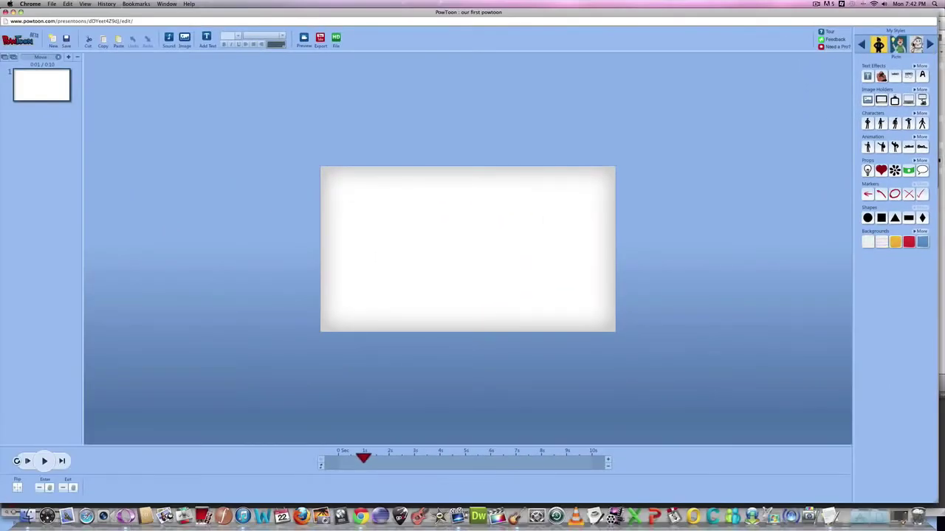
click(930, 45)
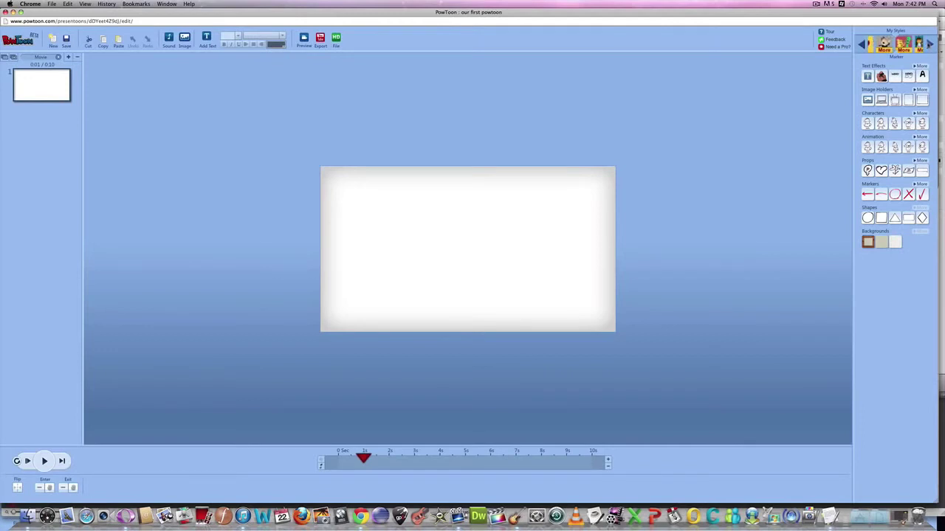
click(862, 44)
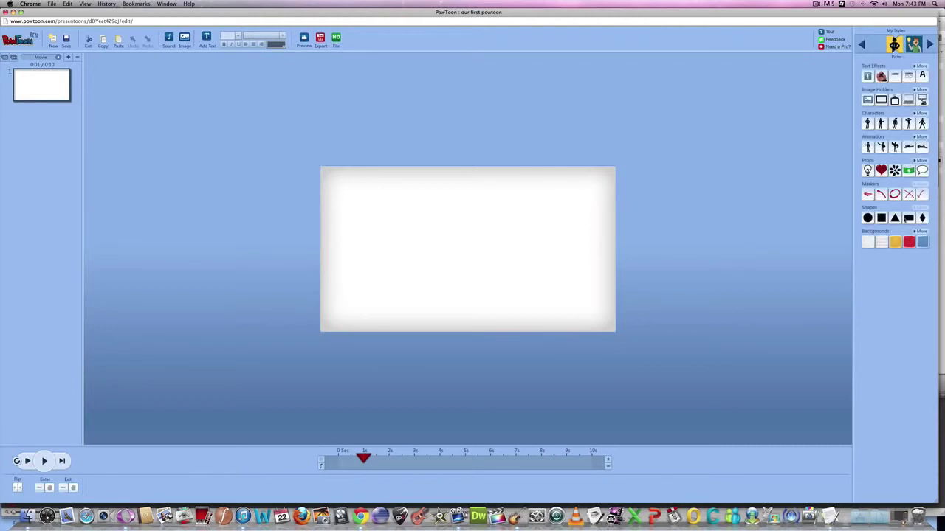
Step: Try paper and colour backgrounds, settle on white, and expand the animated characters list
click(919, 231)
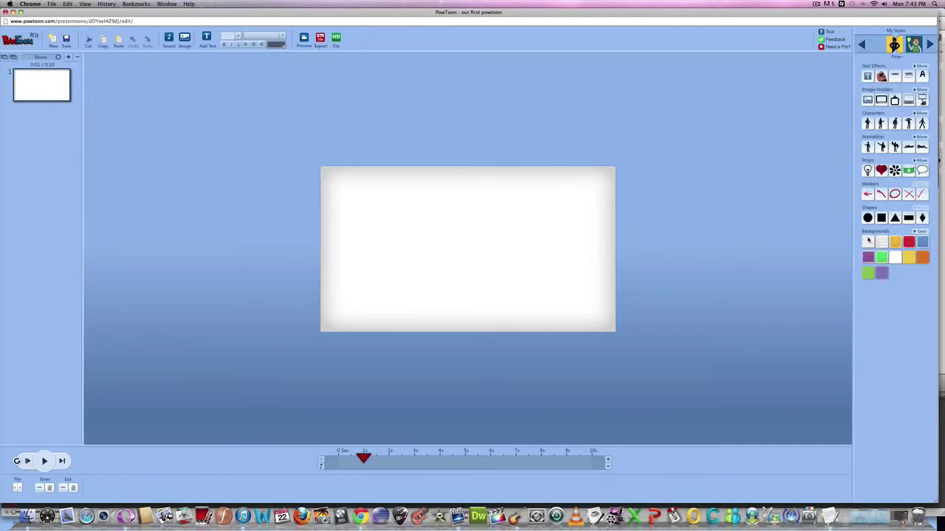
click(869, 241)
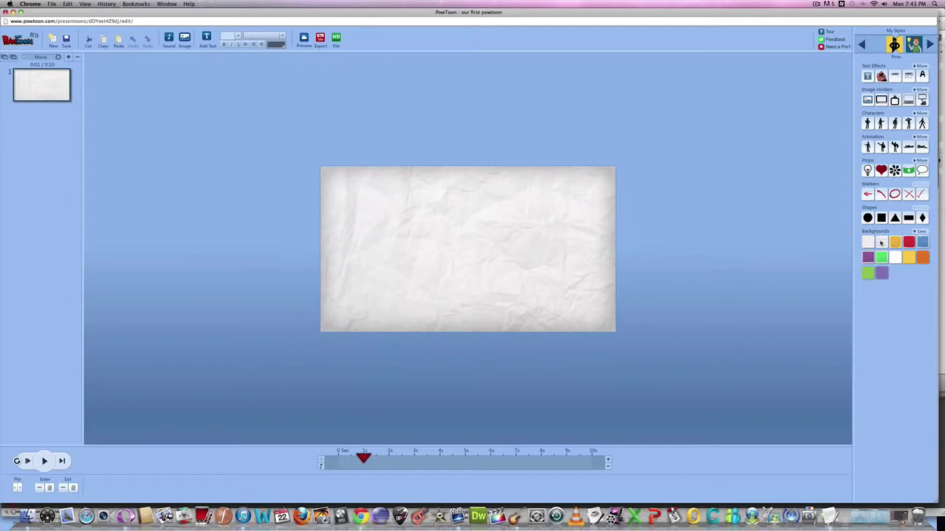
click(880, 241)
click(895, 241)
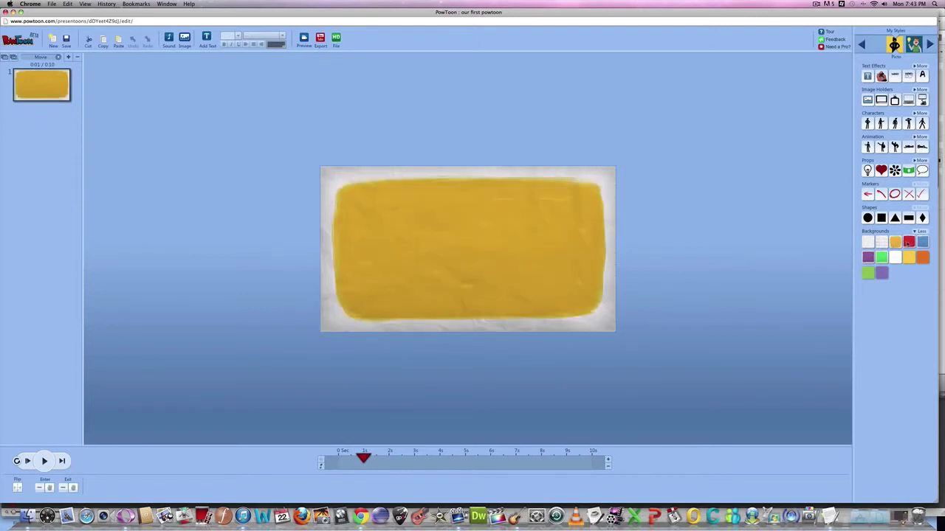
click(909, 242)
click(922, 242)
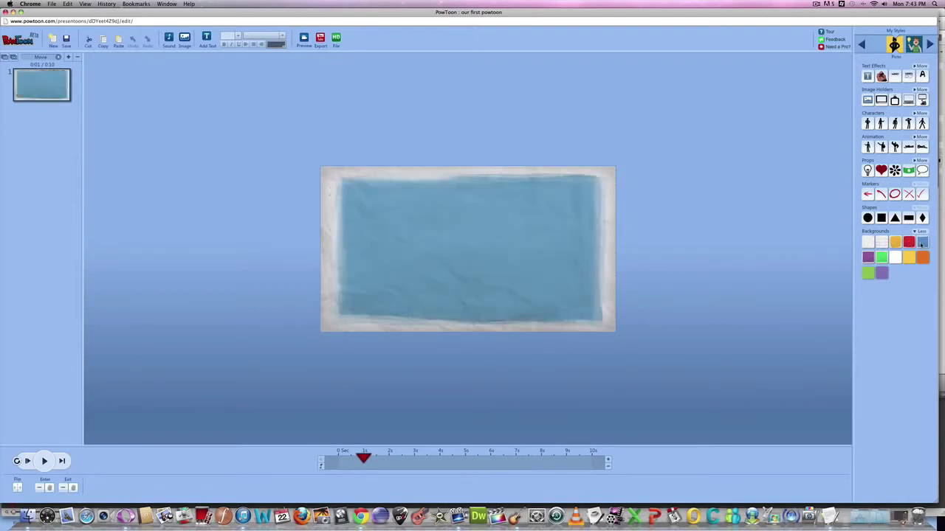
click(922, 257)
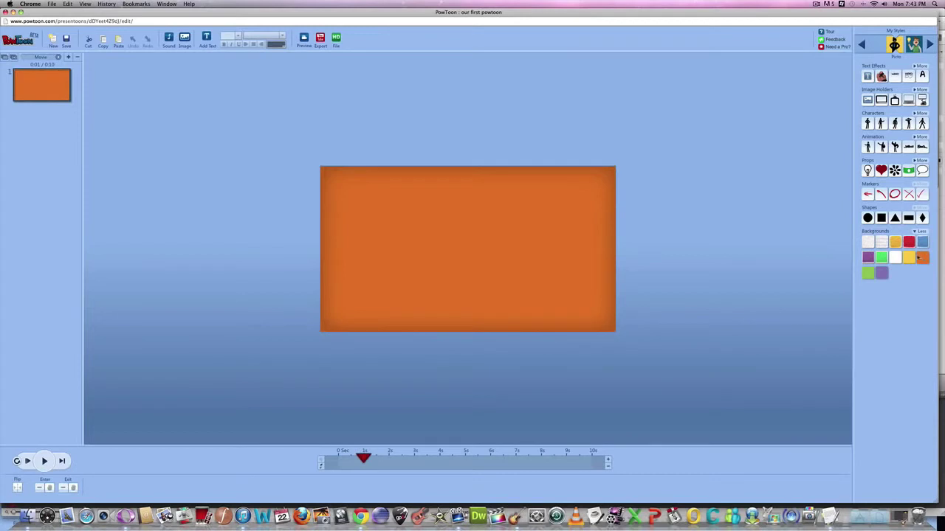
click(910, 257)
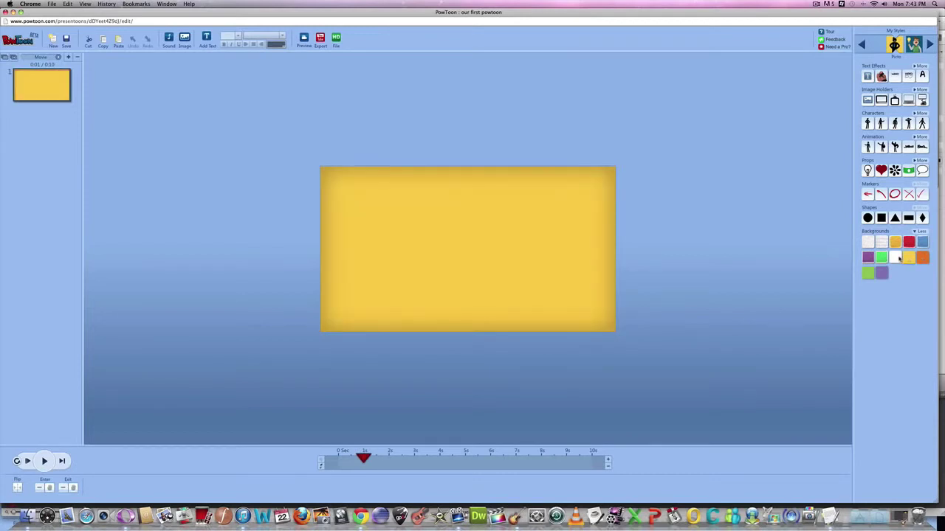
click(895, 258)
click(878, 258)
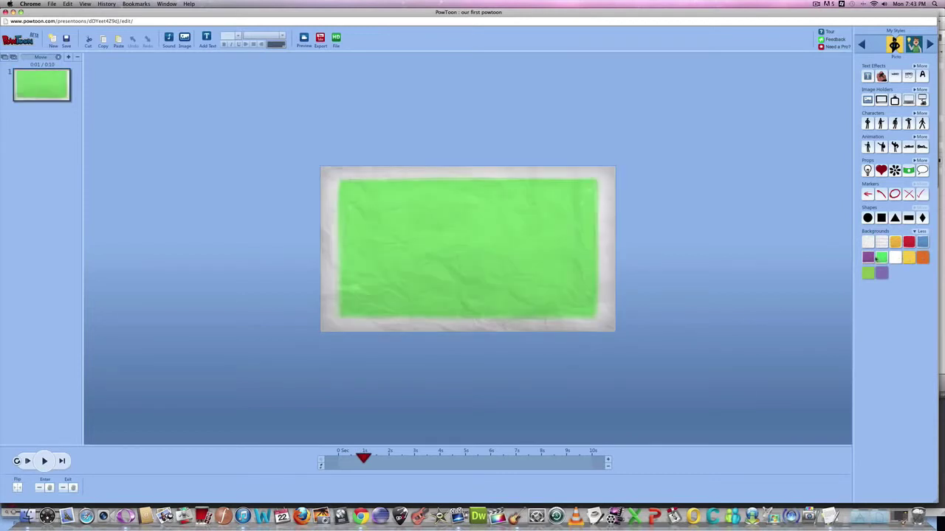
click(895, 258)
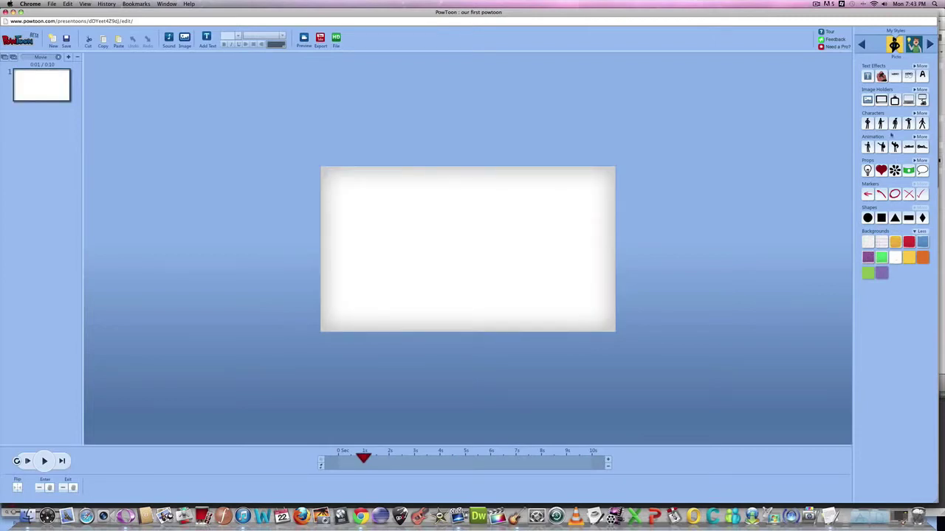
click(920, 137)
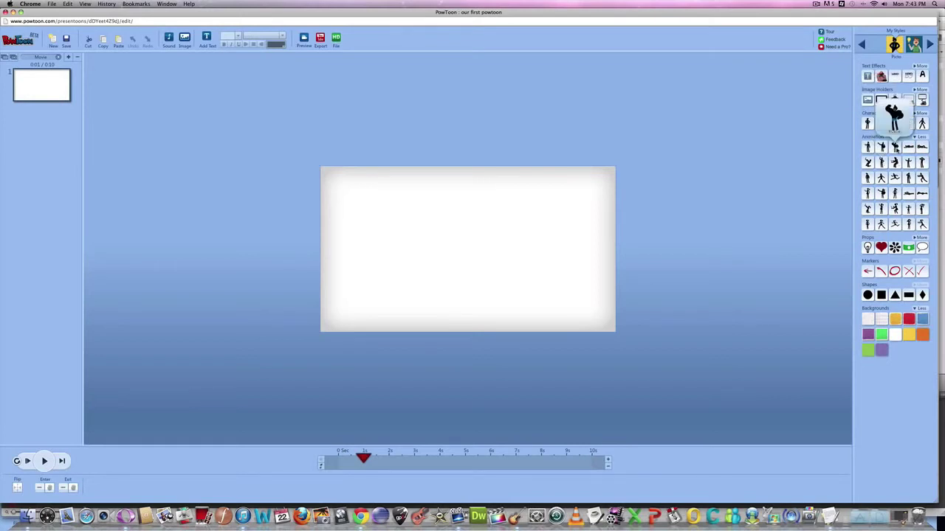
Step: Add the flexing muscleman to the slide, nudge him lower and shrink him slightly
click(895, 123)
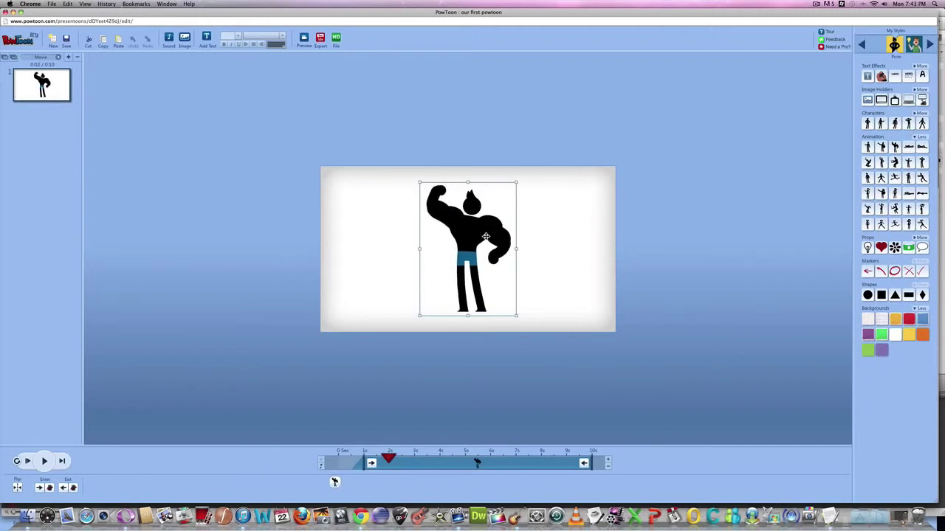
drag(485, 236, 485, 253)
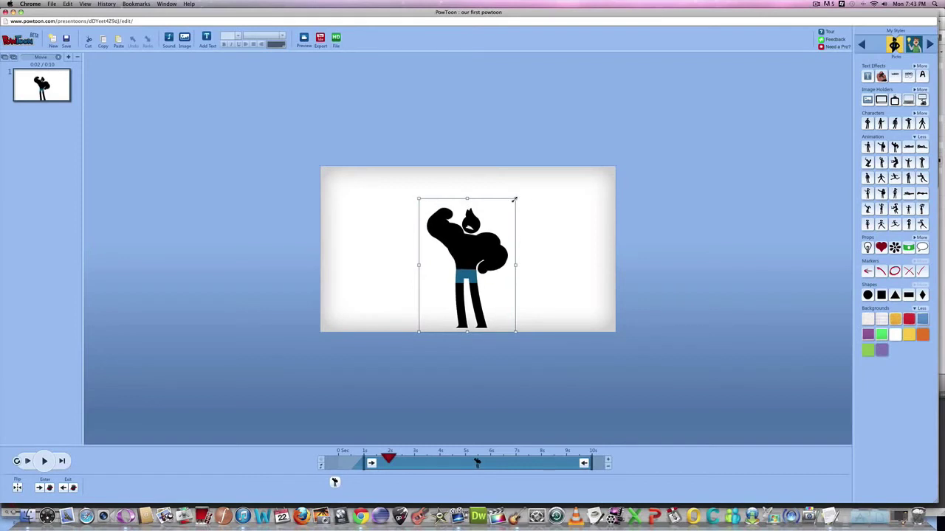
mouse_move(514, 199)
mouse_down()
mouse_move(445, 263)
mouse_move(553, 175)
mouse_move(504, 194)
mouse_move(470, 224)
mouse_move(527, 205)
mouse_up()
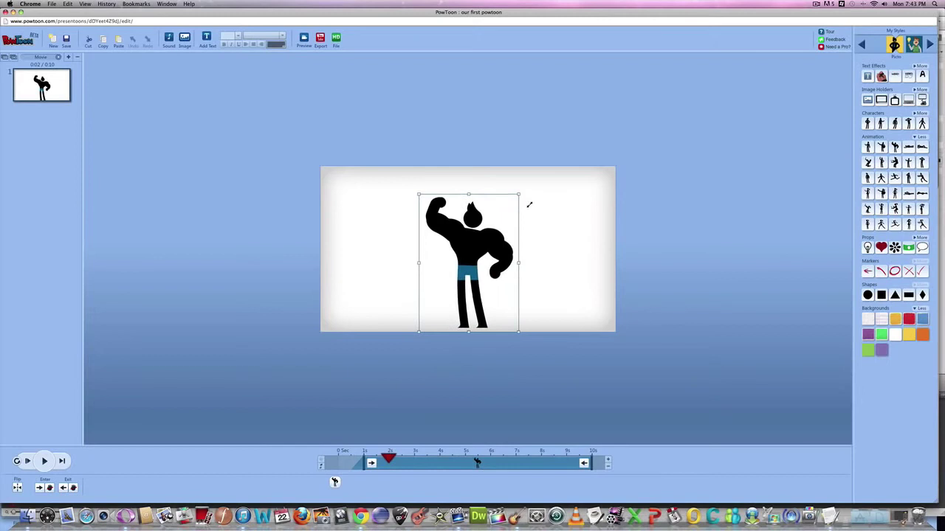
Step: Pull the muscleman's timeline exit handle back from 10 to about 6 seconds
click(531, 253)
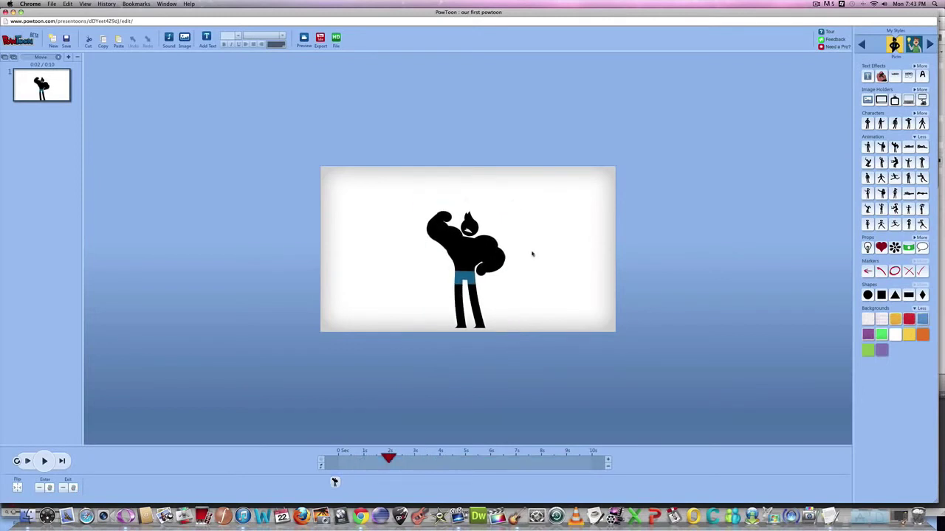
click(470, 283)
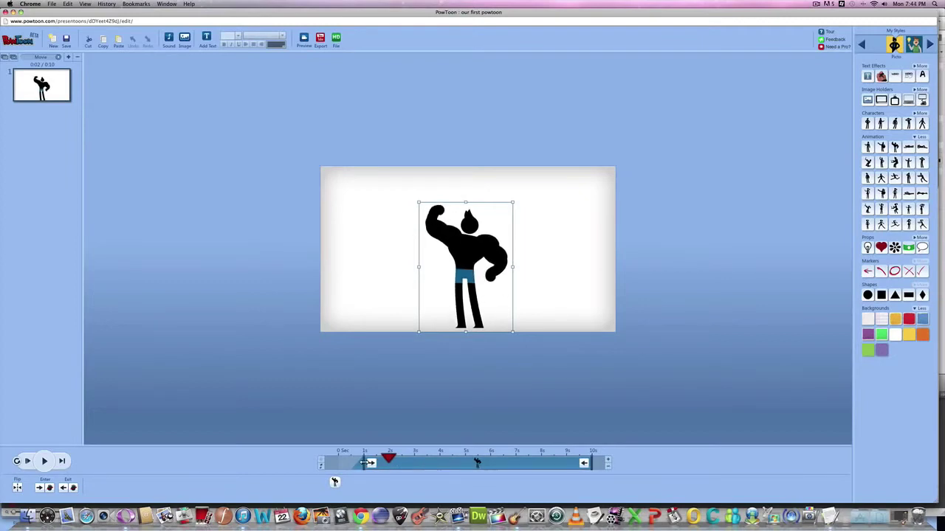
mouse_move(367, 462)
mouse_down()
mouse_move(470, 463)
mouse_move(370, 463)
mouse_up()
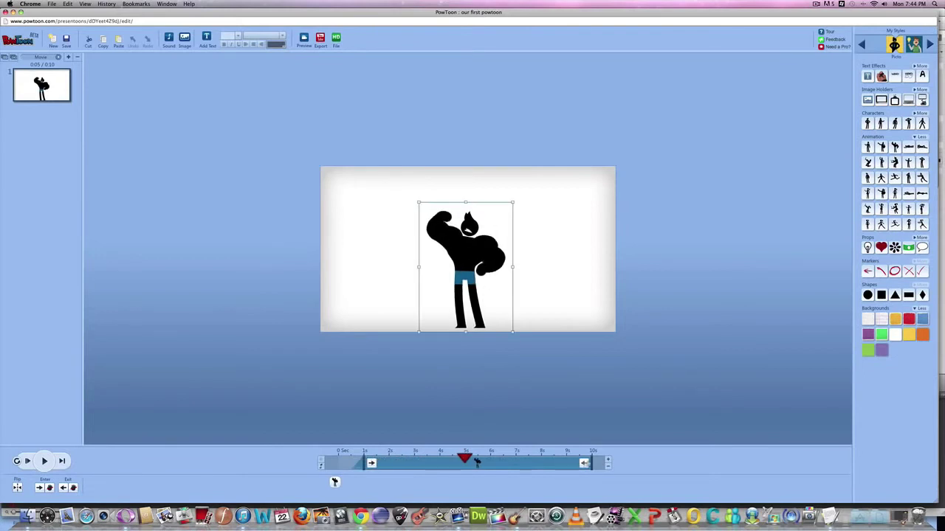
drag(585, 463, 494, 459)
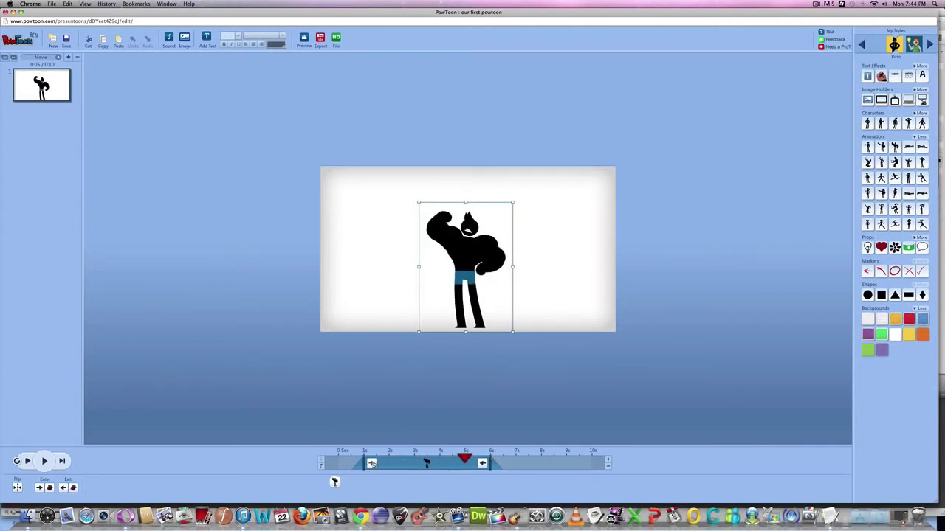
Step: Try Fade then Pop as the muscleman's entrance, previewing each, and keep Pop
click(372, 463)
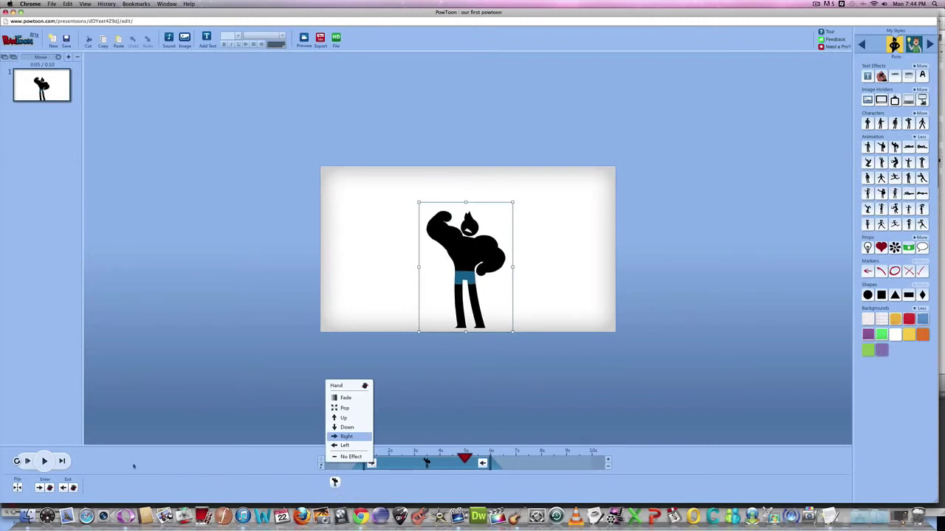
click(44, 462)
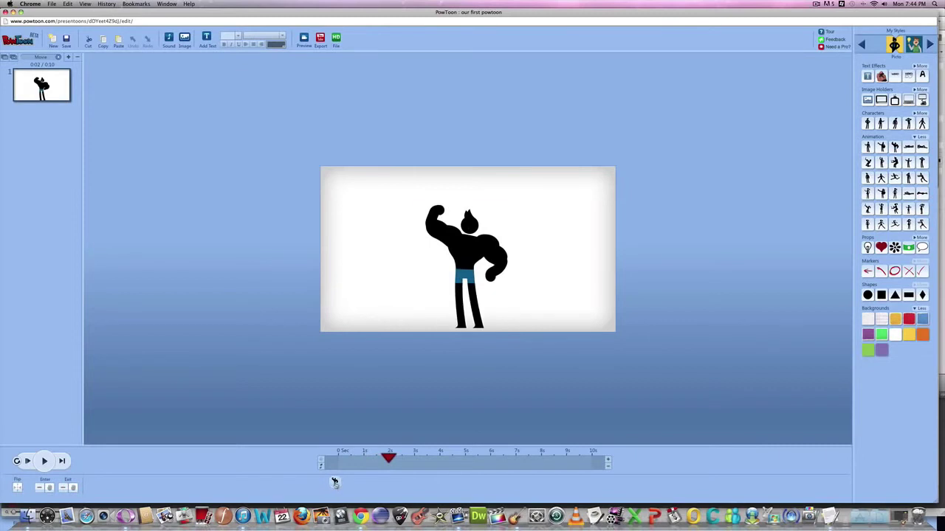
click(334, 482)
click(371, 463)
click(353, 397)
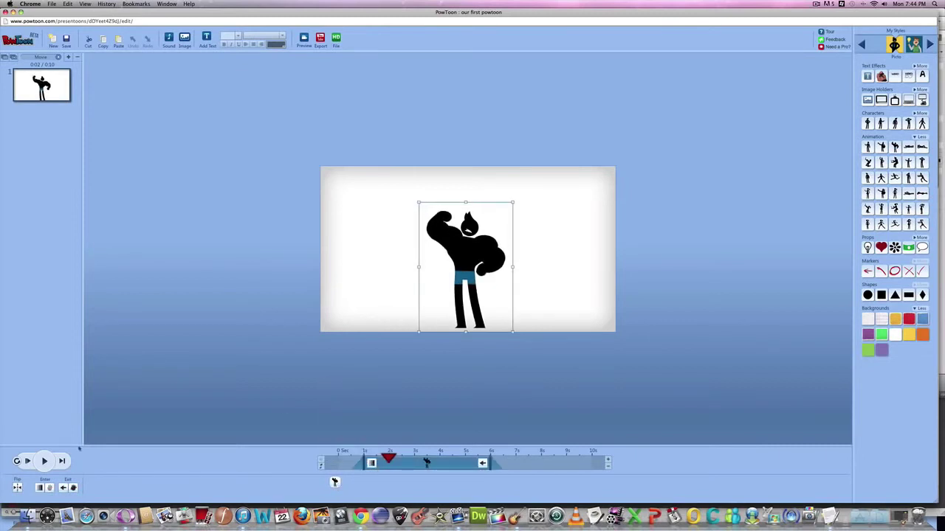
click(44, 461)
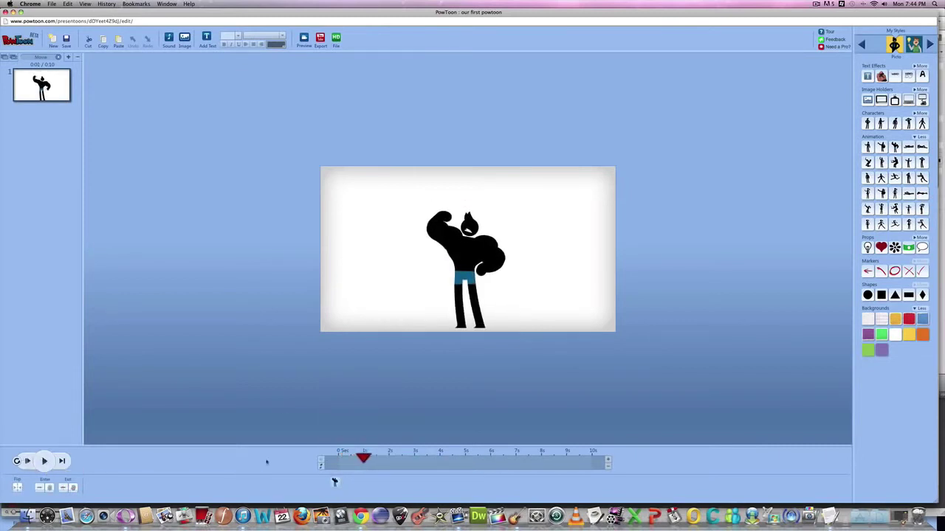
click(377, 466)
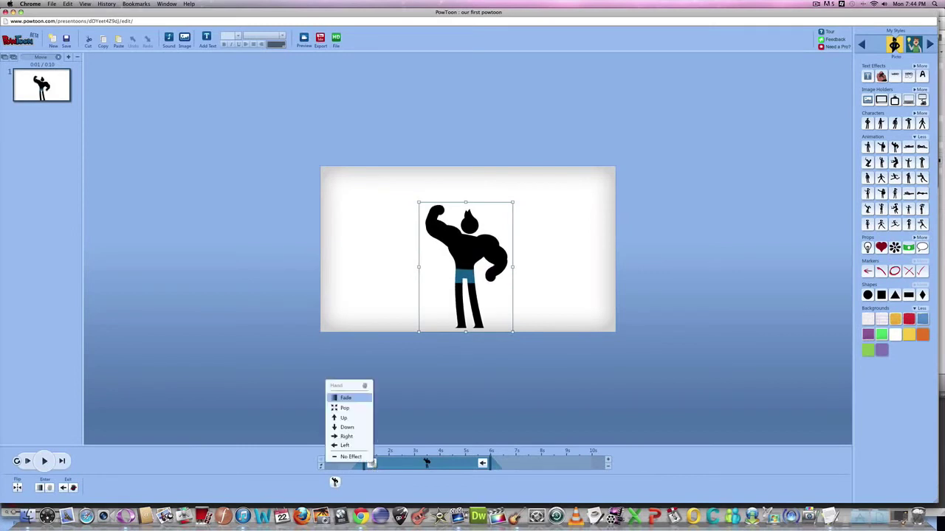
click(347, 413)
click(44, 460)
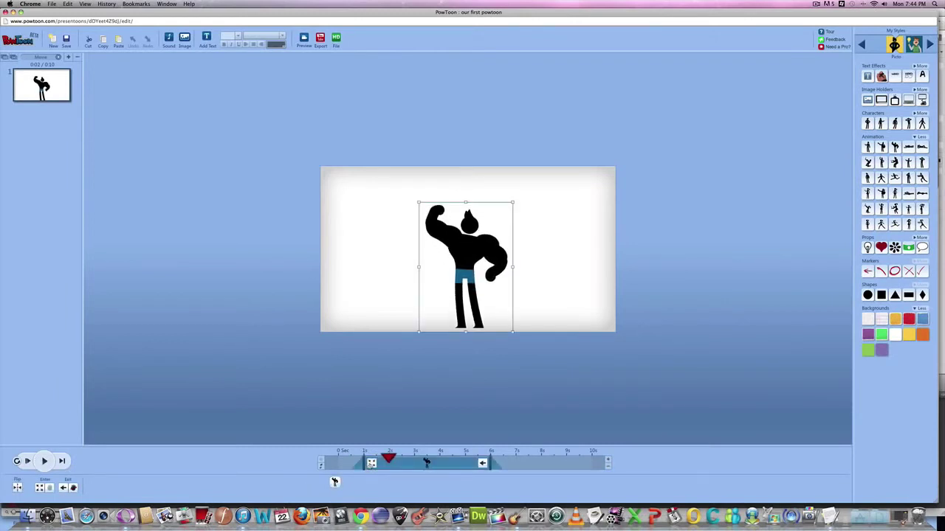
Step: Keep the muscleman on stage until nearly 9 seconds with a Down exit, then show all props
drag(483, 463, 559, 463)
click(558, 463)
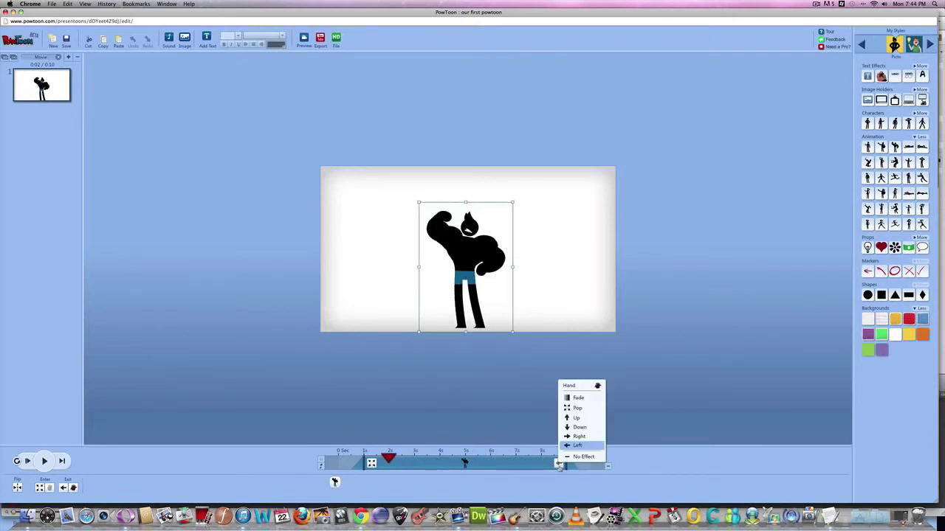
click(577, 429)
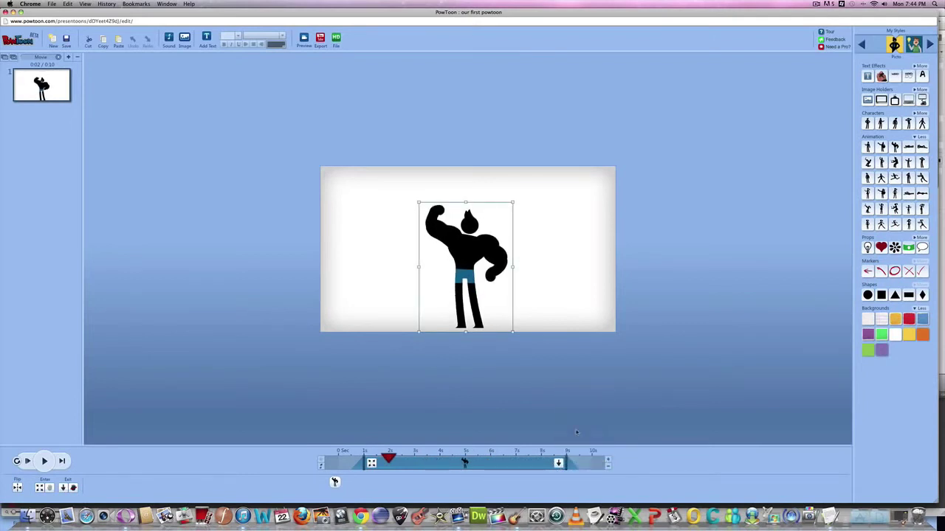
click(677, 405)
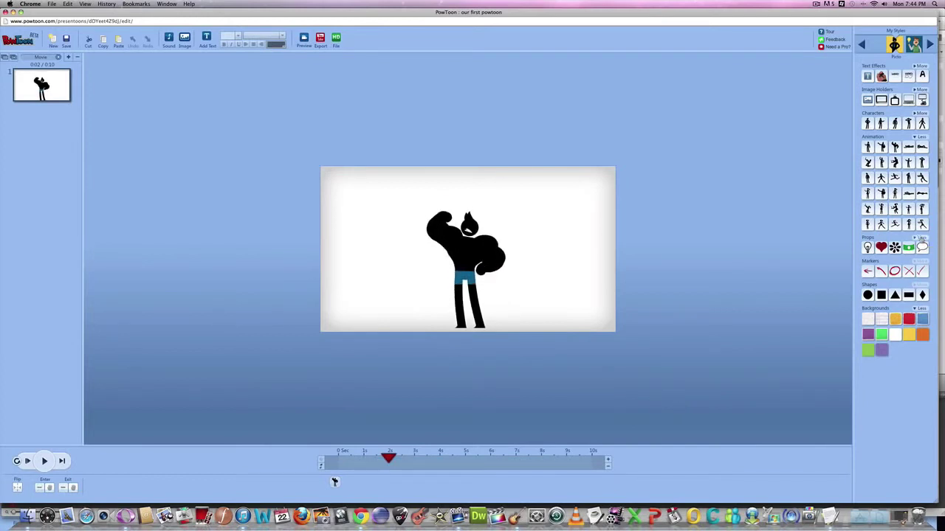
click(921, 237)
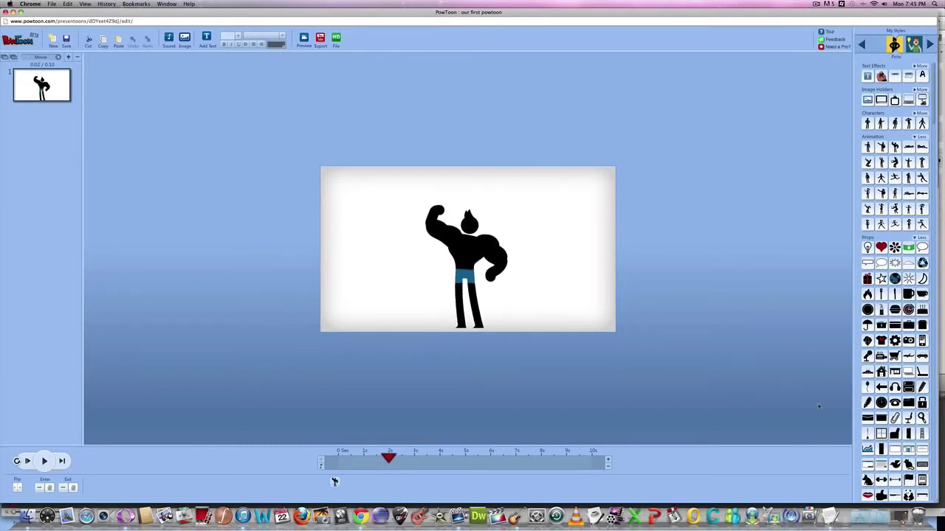
Step: Place a dumbbell prop at the stage's lower left and a cat at the bottom right
click(881, 480)
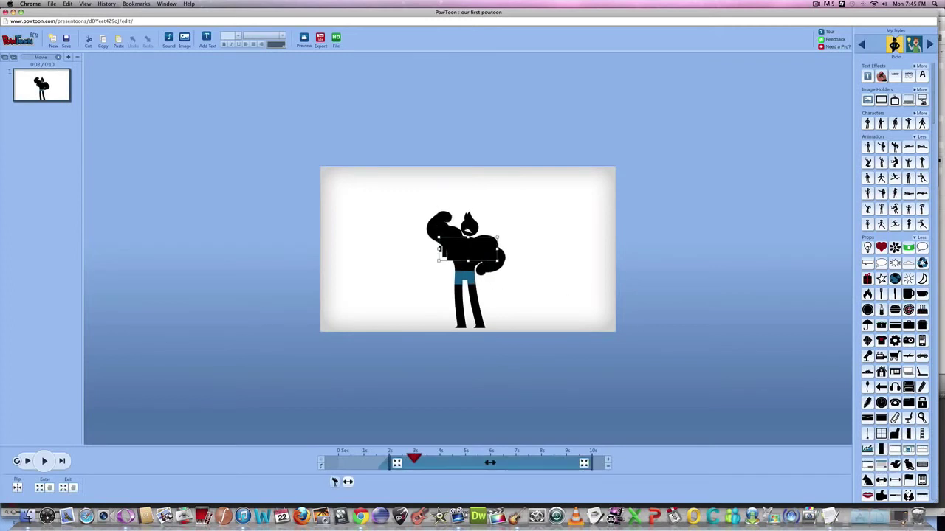
drag(476, 252, 425, 319)
click(524, 325)
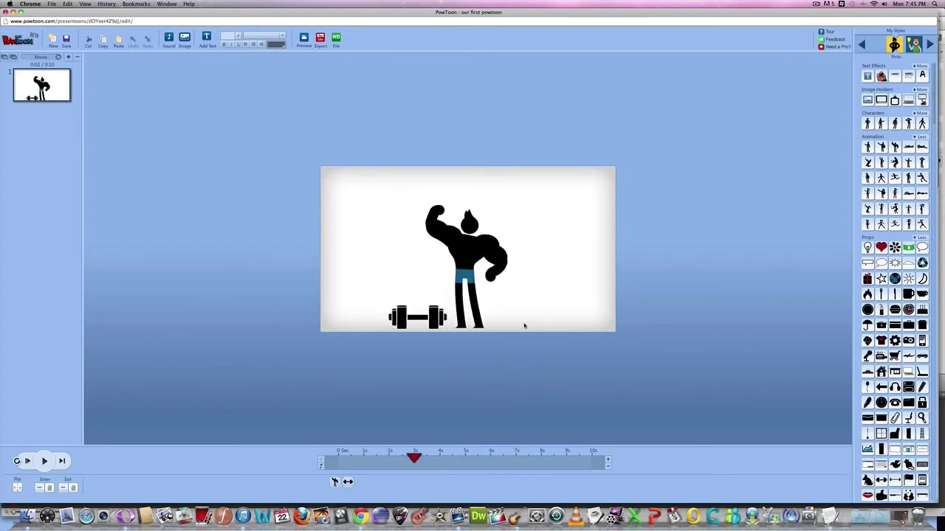
click(908, 464)
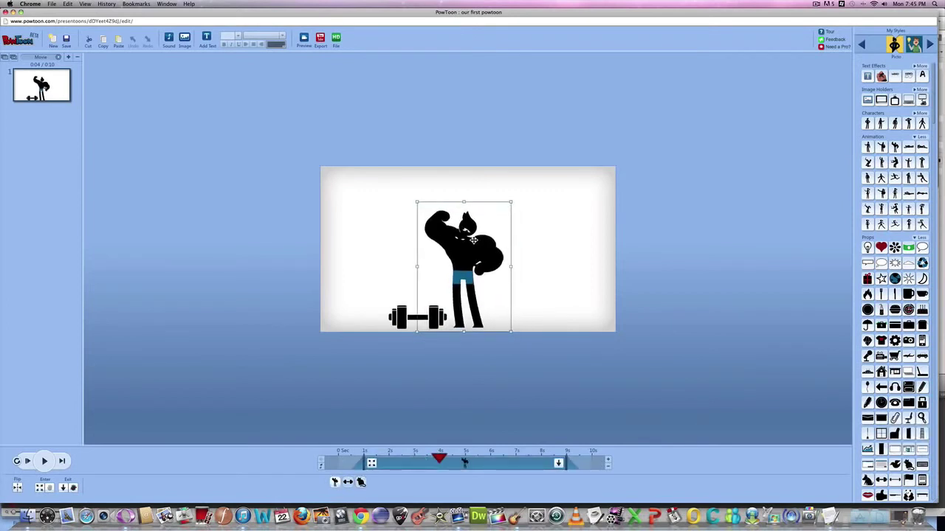
drag(463, 241, 503, 302)
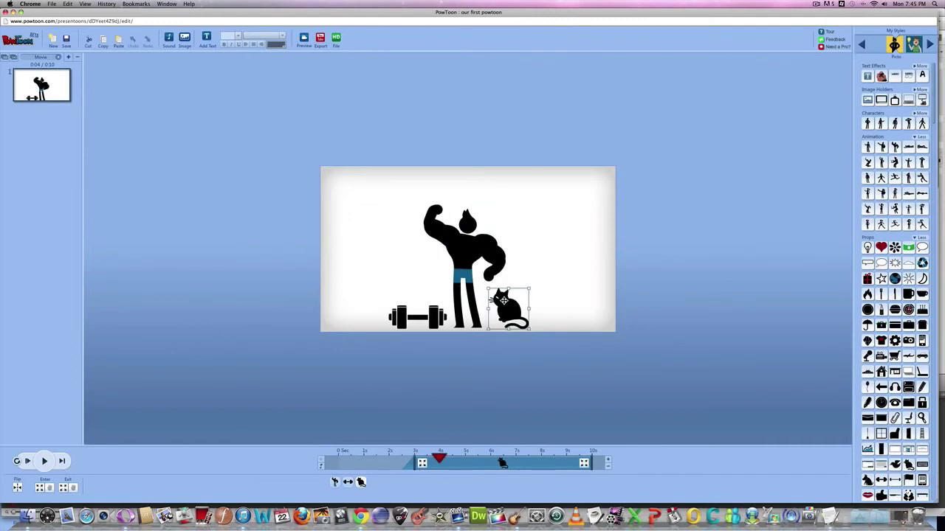
click(553, 305)
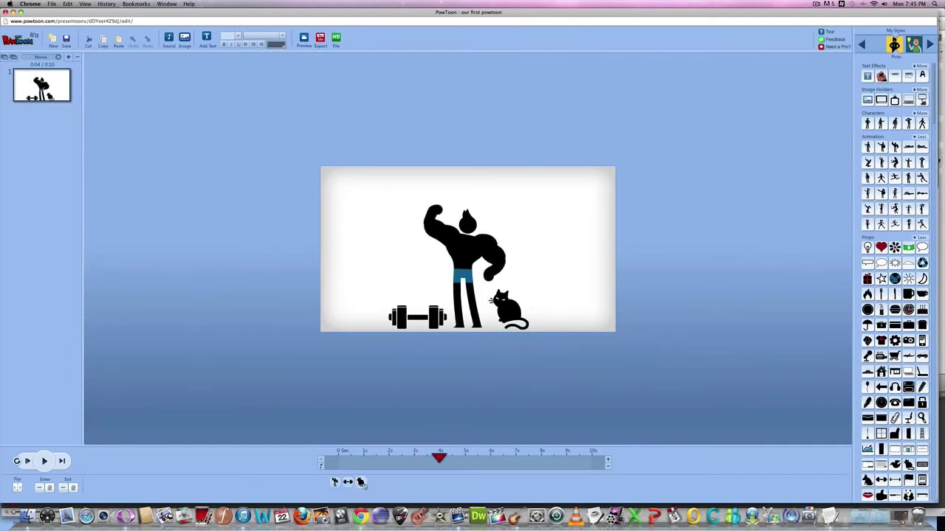
Step: Give the cat a Fade entrance and have the dumbbell fade in at about 3 seconds
key(Tab)
key(Tab)
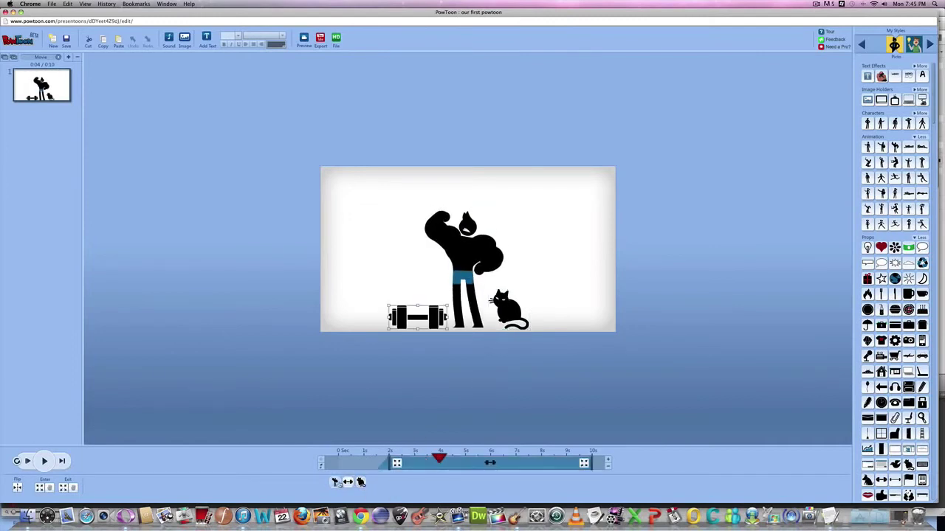
key(Tab)
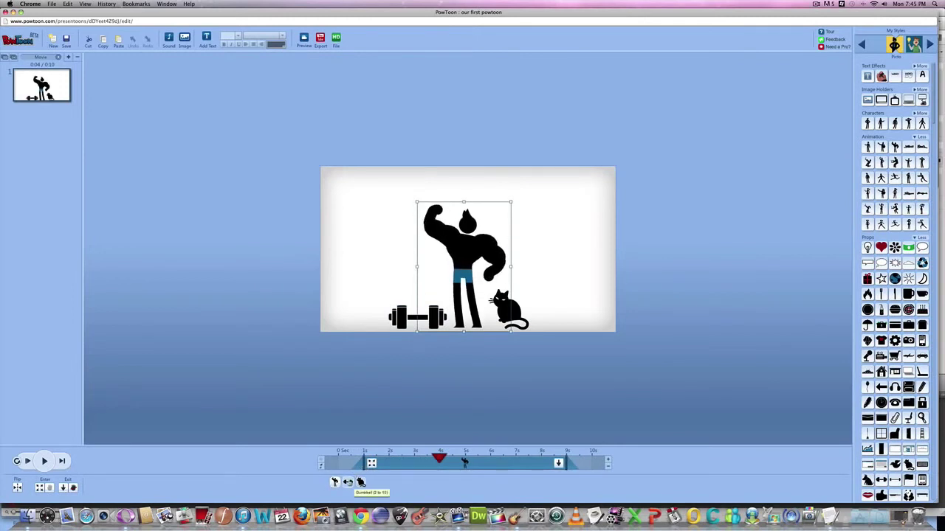
click(509, 306)
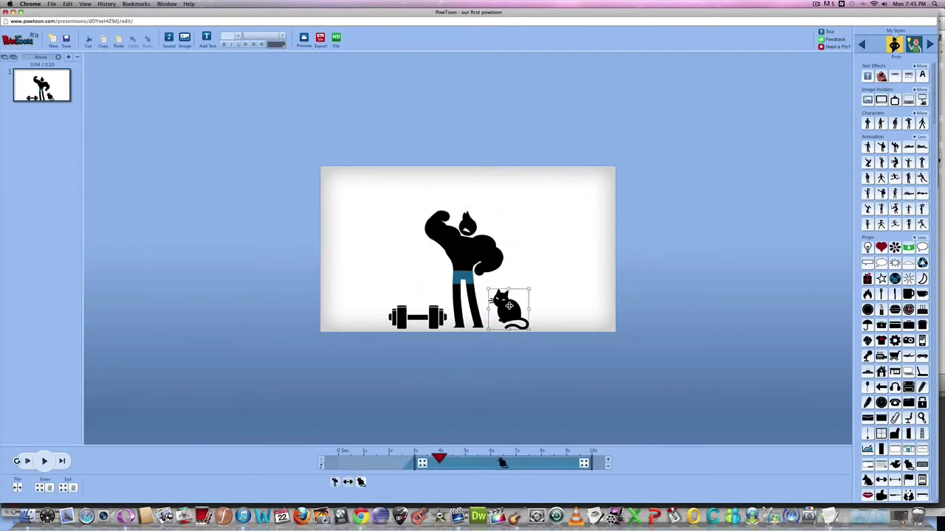
click(420, 462)
click(401, 397)
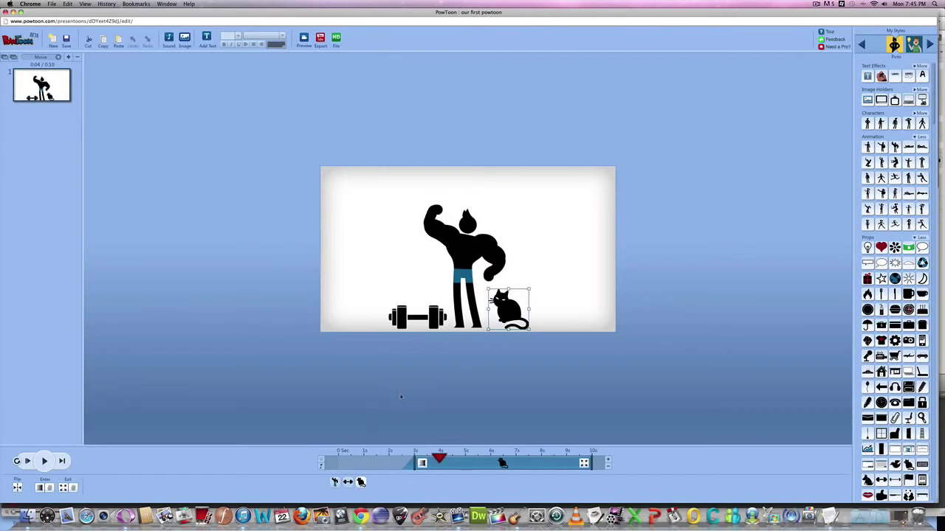
click(347, 482)
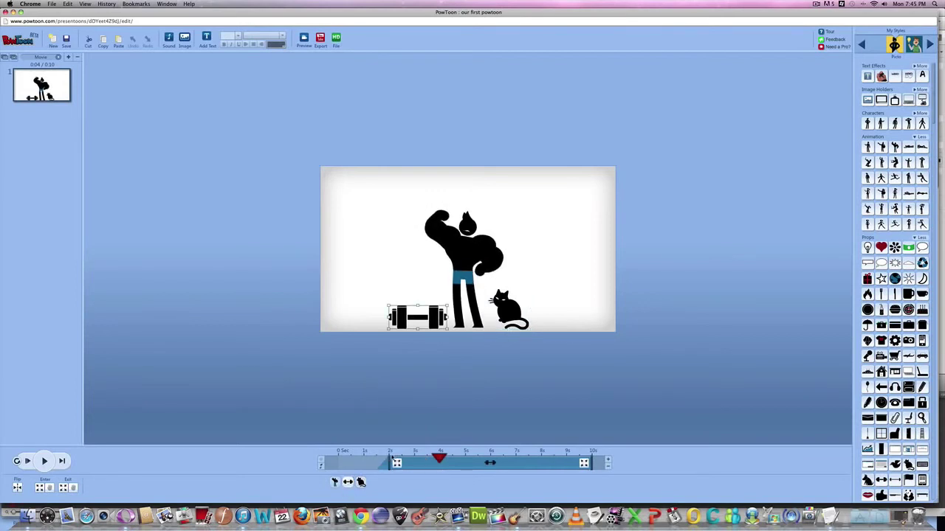
drag(391, 458, 421, 459)
click(422, 463)
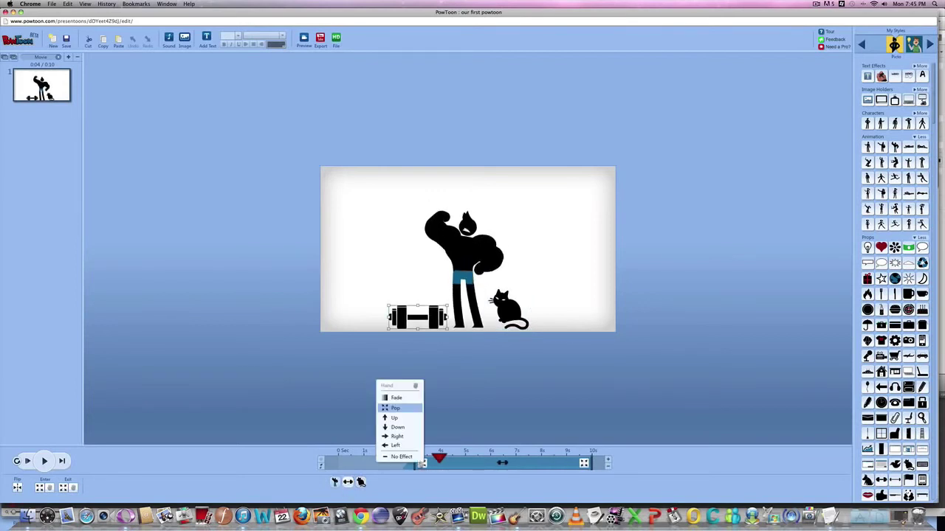
click(397, 399)
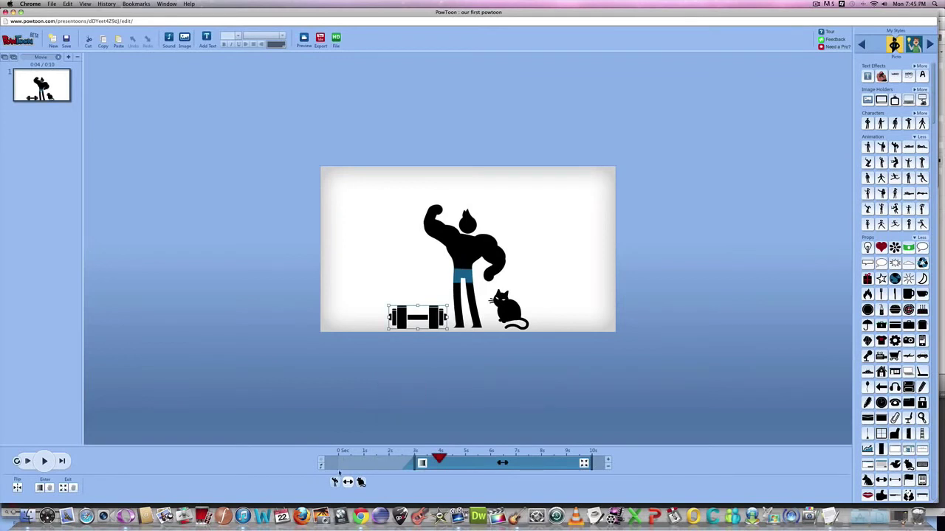
Step: Shorten the cat's and dumbbell's timeline bars so both exit earlier with a Down effect
click(464, 302)
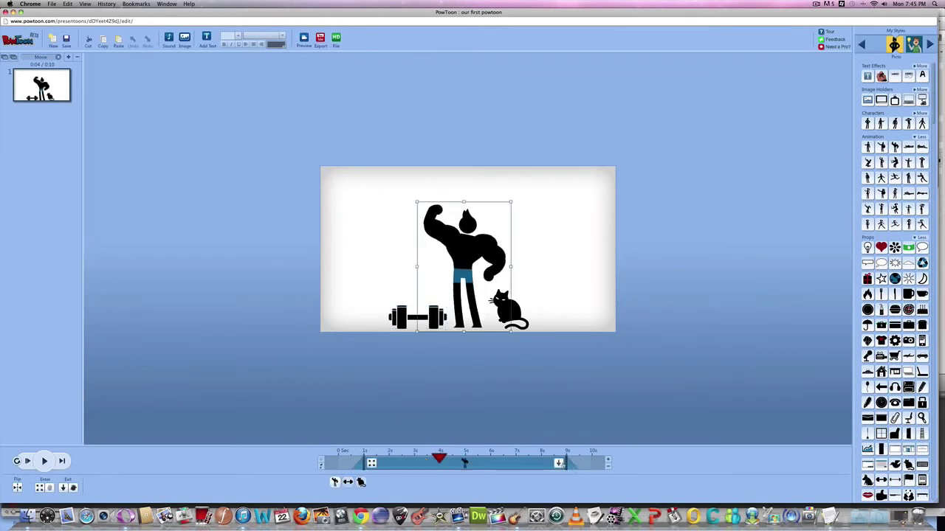
click(506, 307)
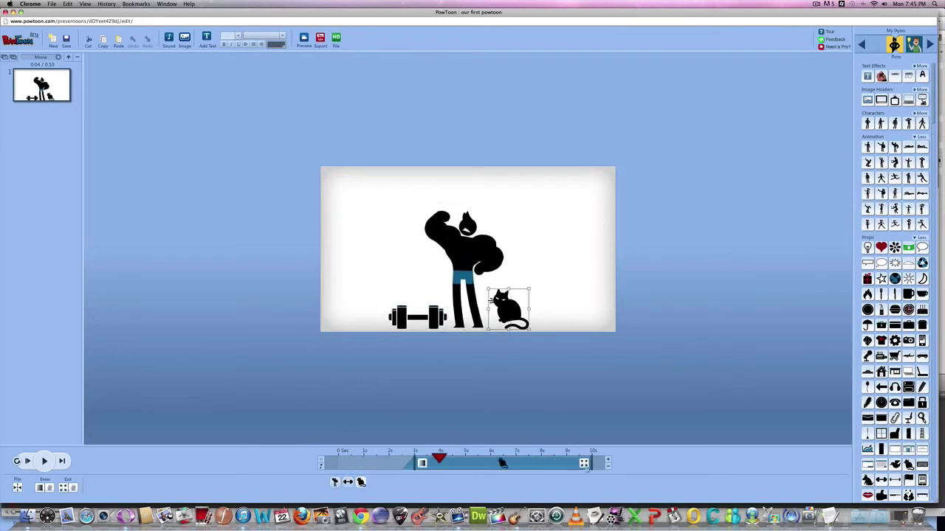
drag(585, 463, 559, 463)
click(559, 463)
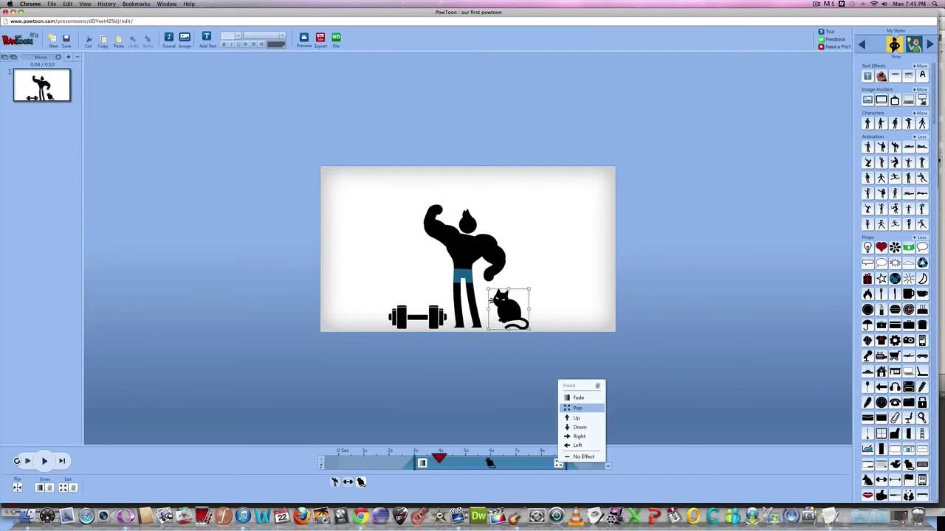
click(588, 428)
click(417, 318)
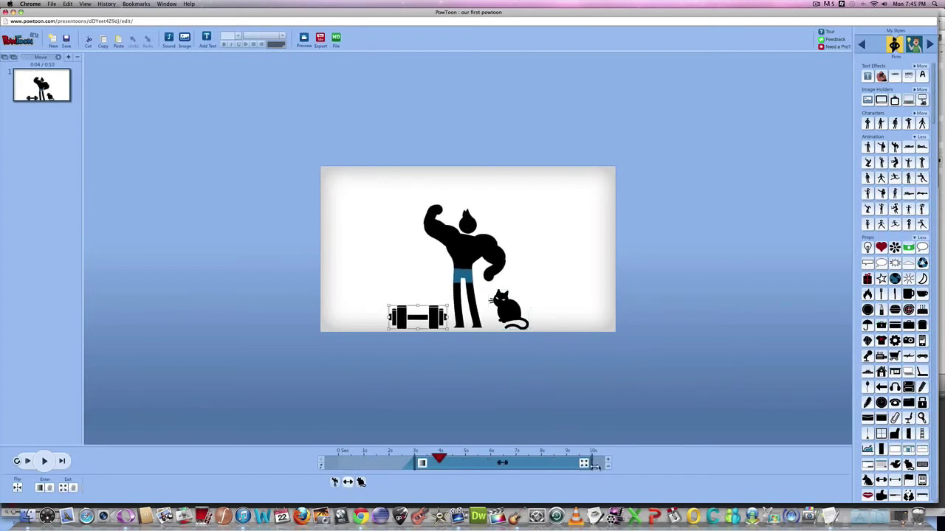
drag(583, 464, 559, 464)
click(559, 464)
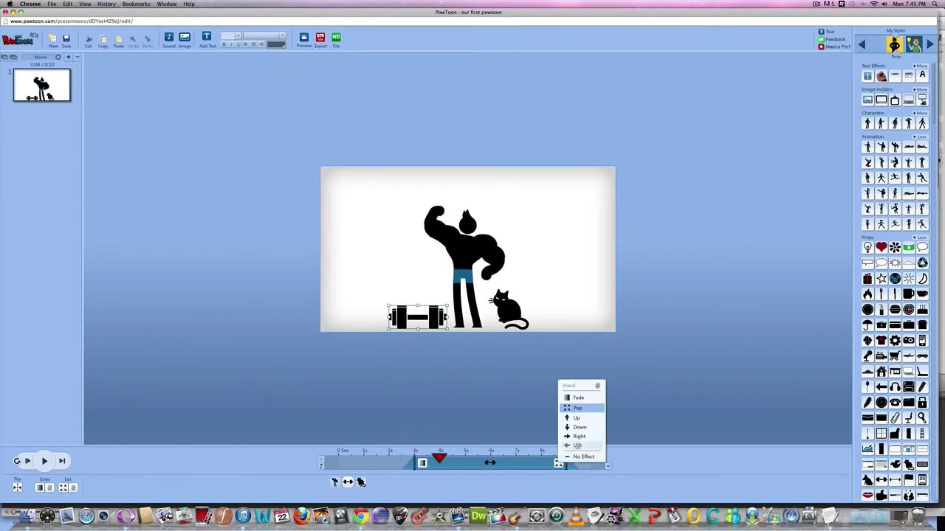
click(579, 427)
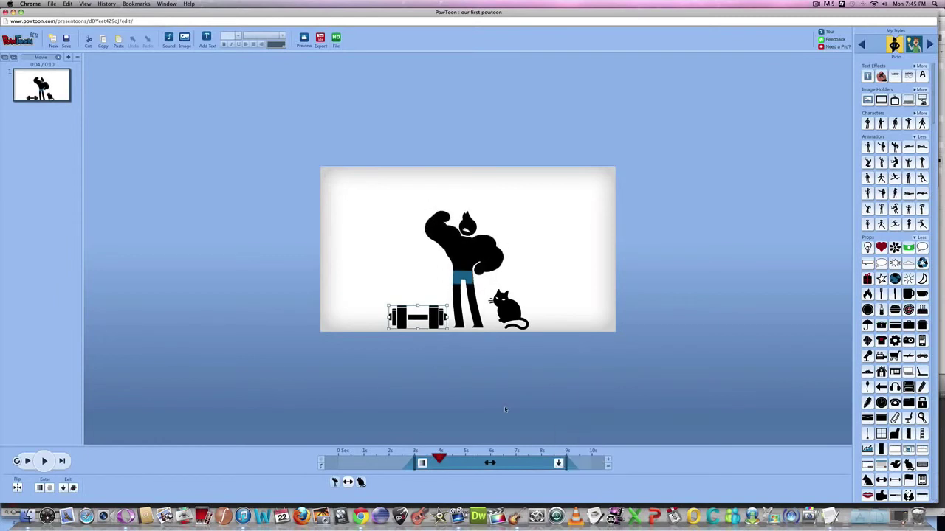
click(504, 409)
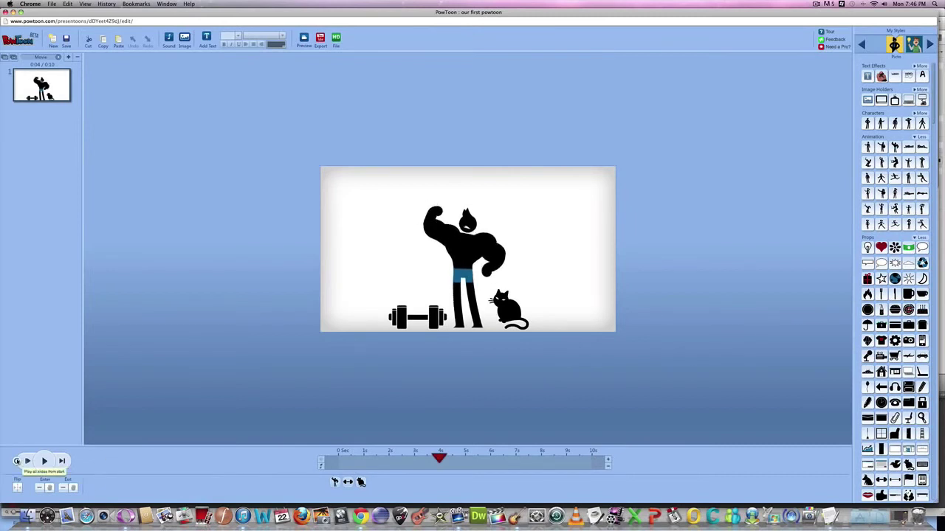
Step: Play the slide from the start to review the muscleman, dumbbell and cat animations
click(16, 462)
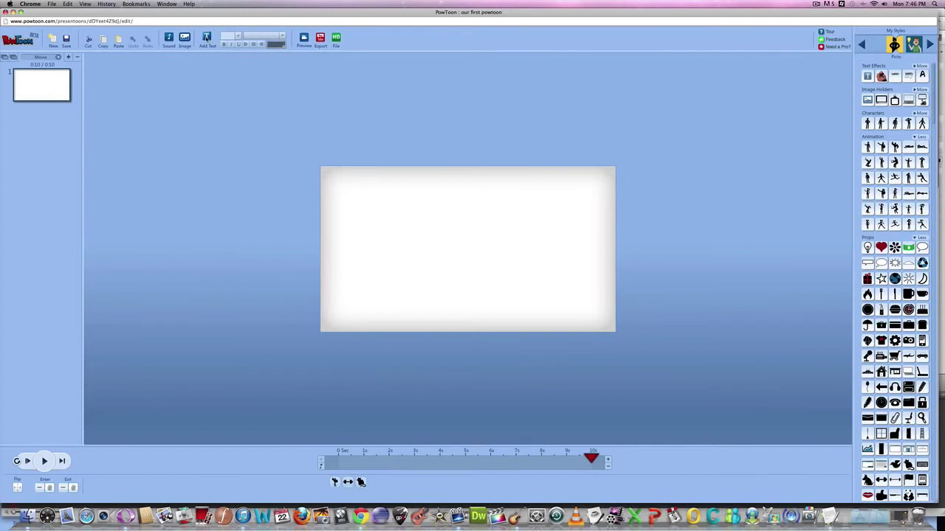
click(207, 39)
double_click(378, 250)
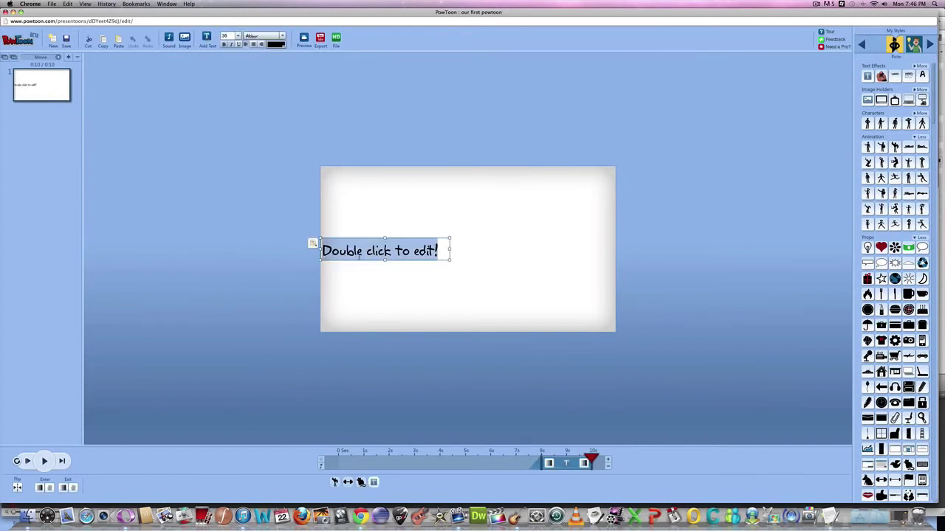
text(grrrrr)
click(439, 298)
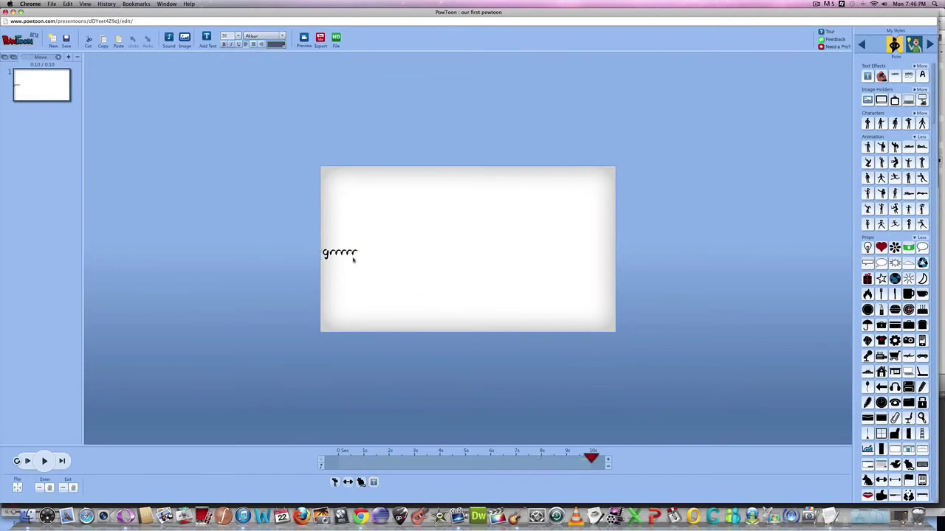
click(352, 254)
key(Delete)
click(43, 461)
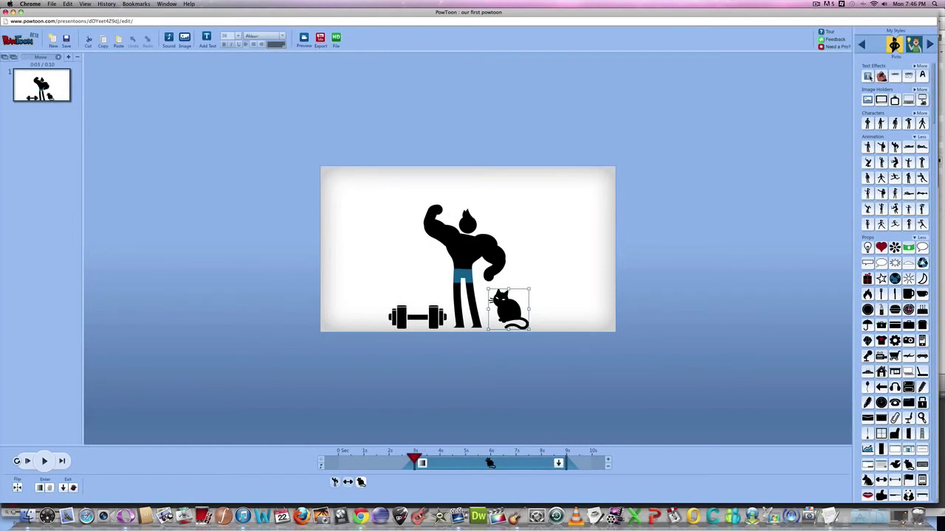
mouse_move(880, 77)
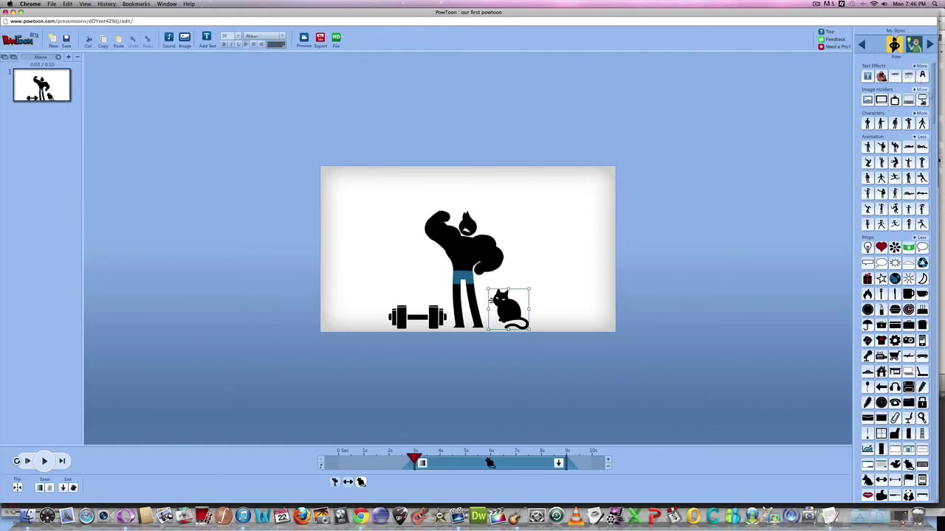
Step: Add a bouncing Letters text box reading 'I'm a Beast'
click(922, 75)
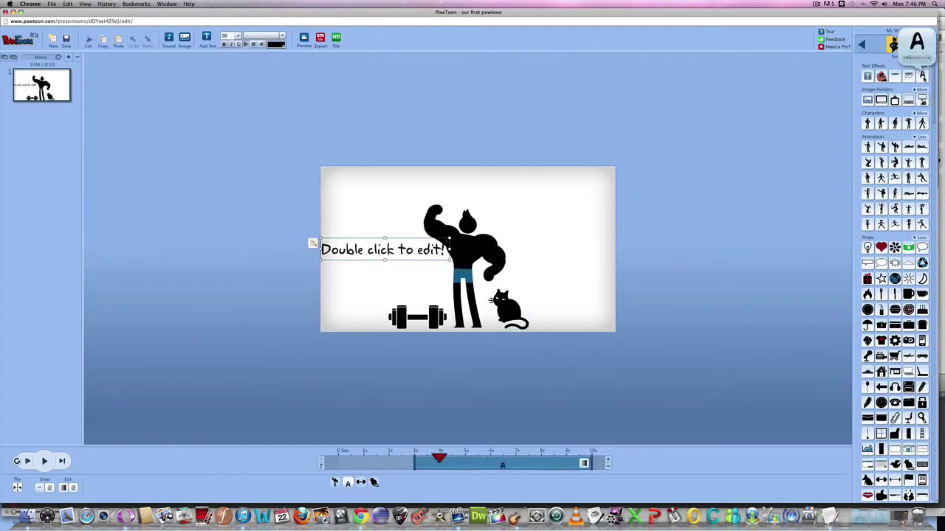
double_click(386, 245)
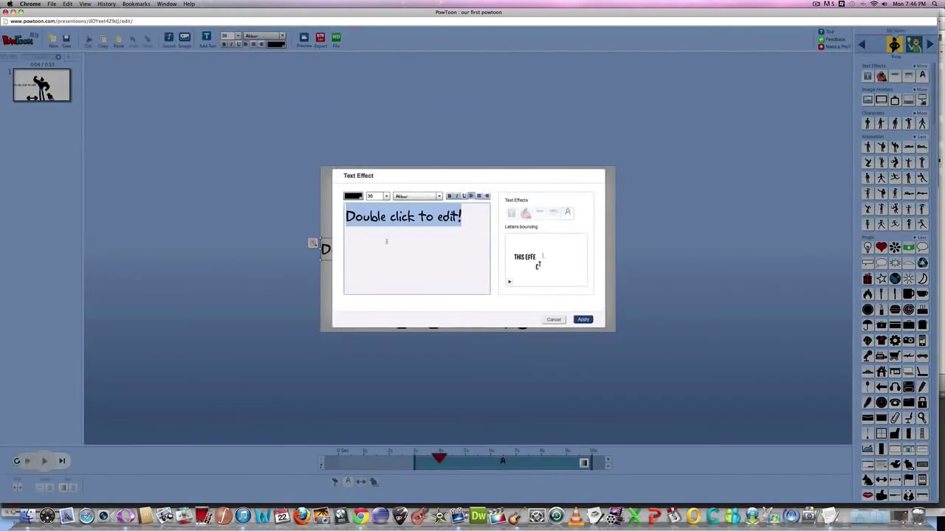
text(I'm a )
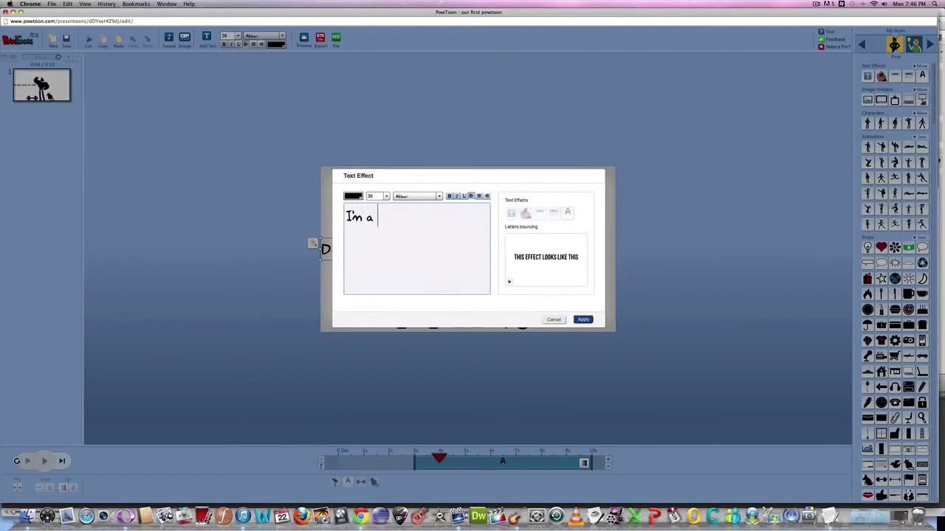
text(Beast!)
Step: Set the title text to the Mocha Mattari font at size 96
drag(417, 220, 267, 198)
click(413, 197)
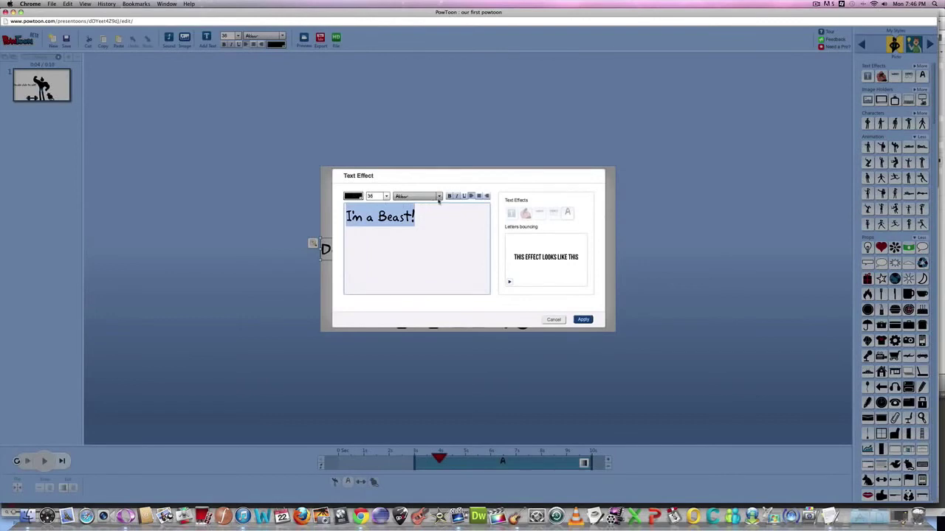
click(418, 248)
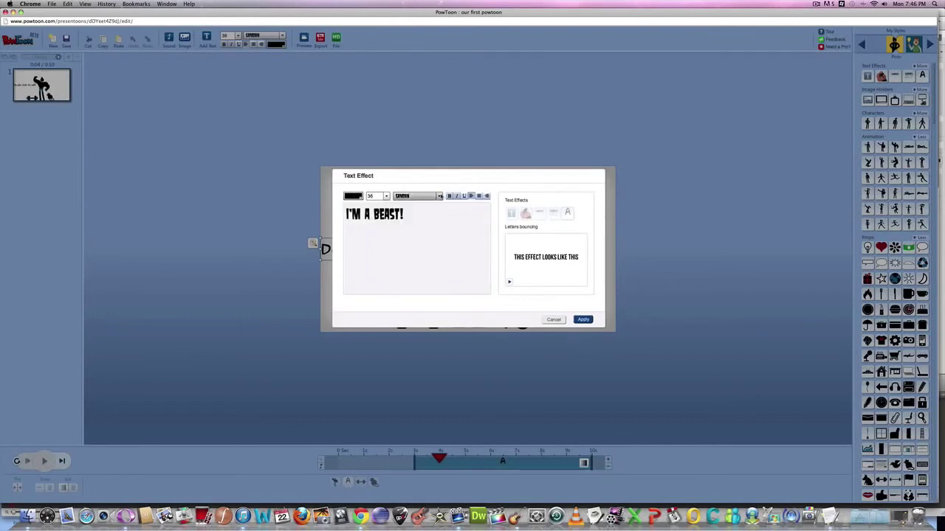
click(417, 196)
click(404, 223)
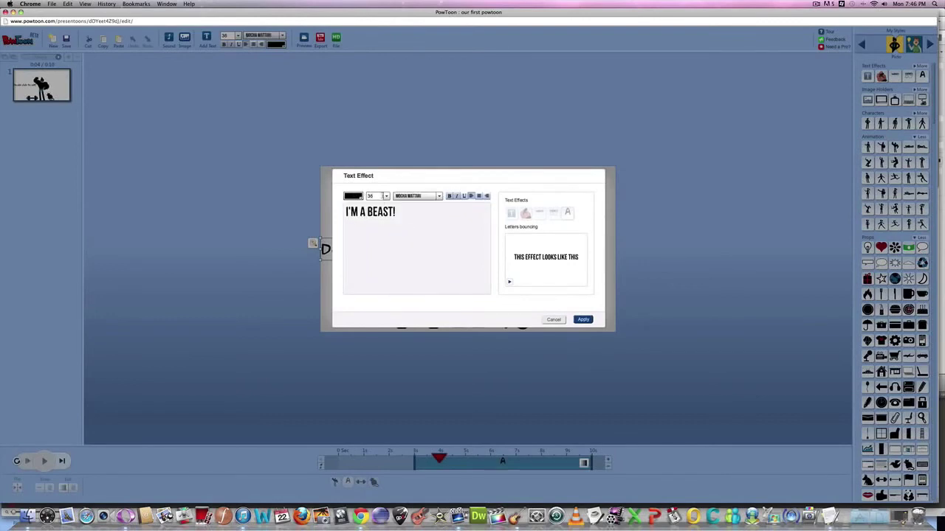
click(384, 195)
click(375, 230)
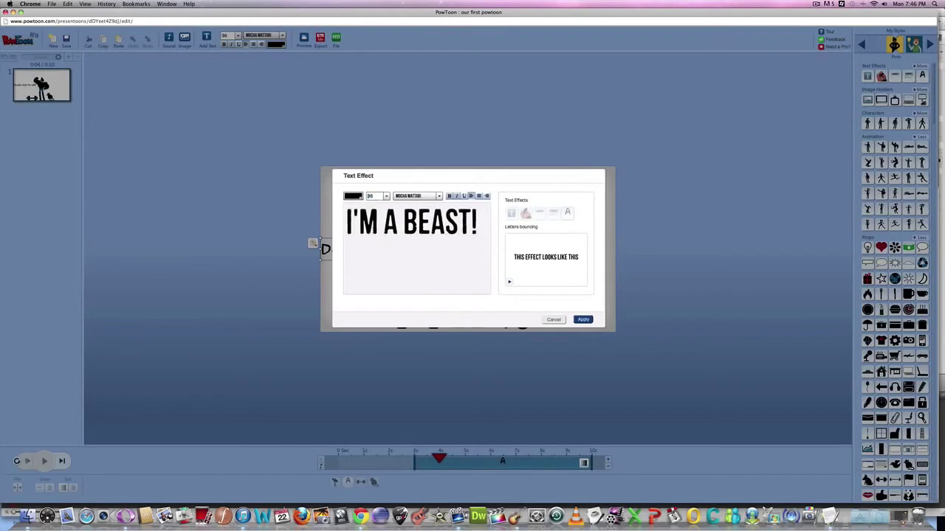
Step: Apply the title, widen it to one line and move it to the top centre
click(583, 319)
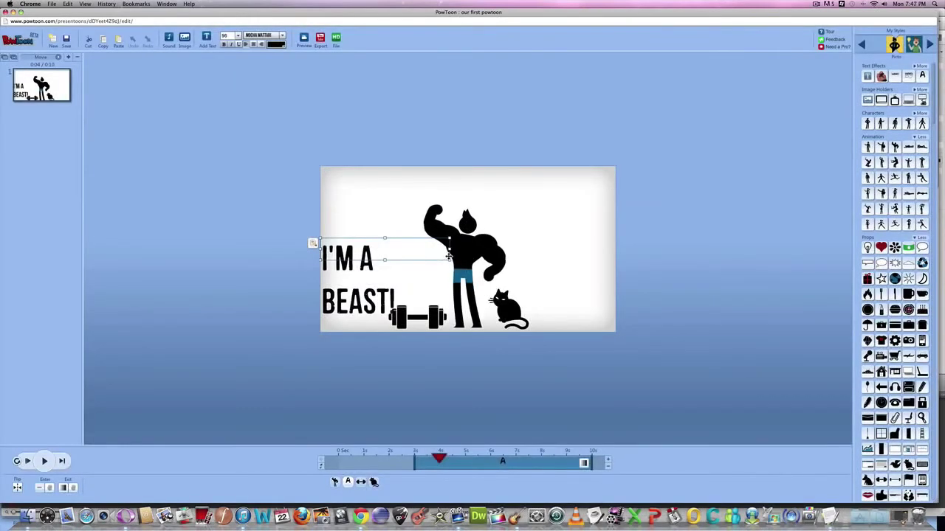
drag(453, 250, 529, 250)
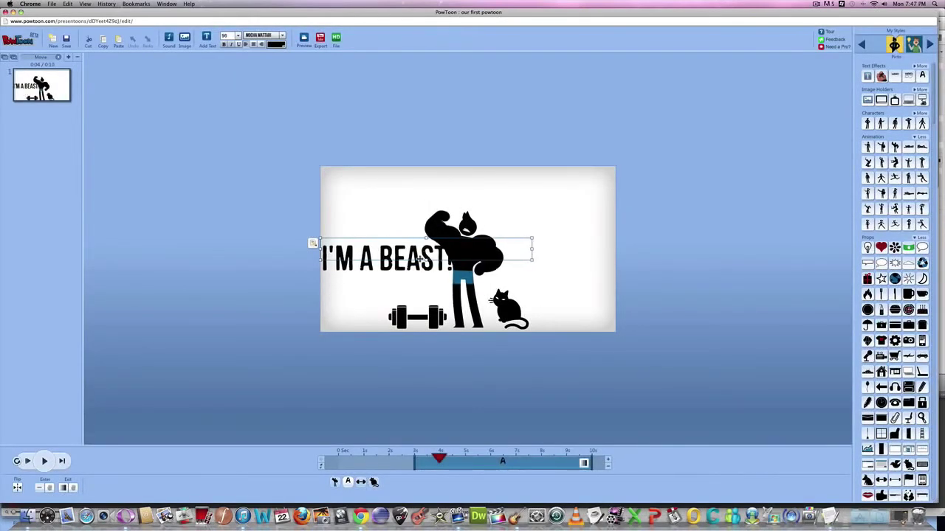
drag(416, 259, 501, 188)
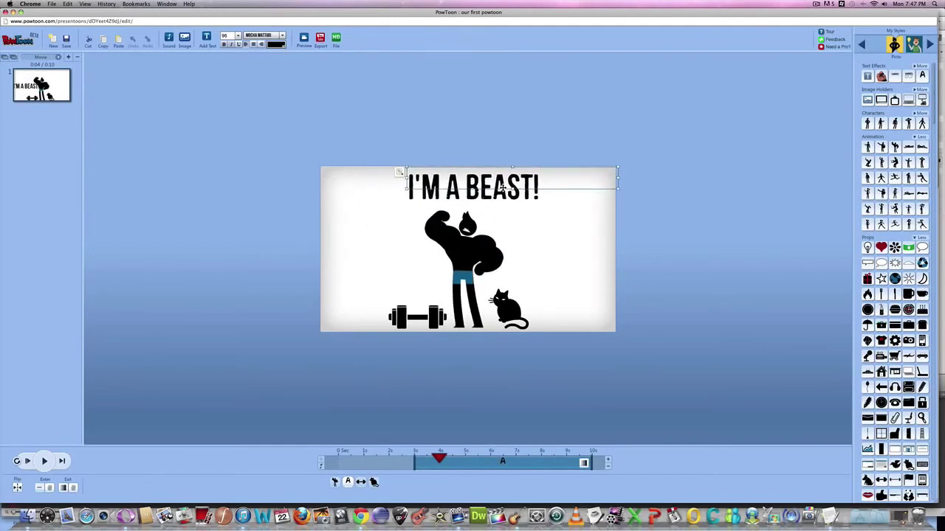
click(562, 258)
click(472, 188)
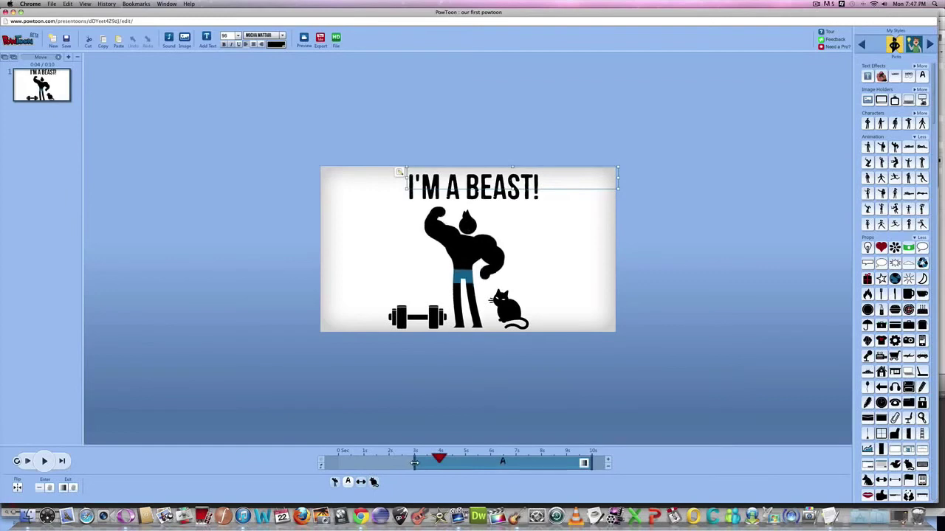
Step: Time the title from about 2s, ending earlier with a Down exit
drag(584, 464, 559, 464)
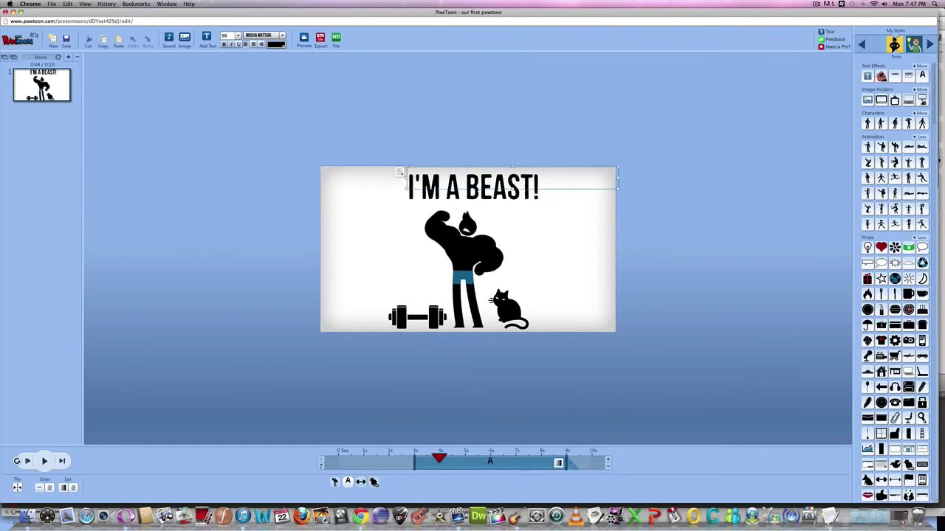
click(559, 463)
click(581, 427)
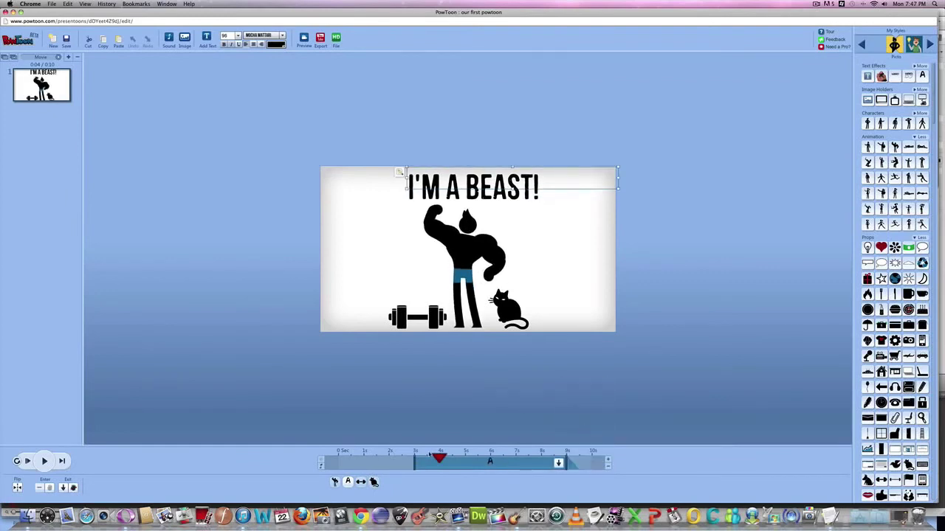
mouse_move(413, 459)
mouse_down()
mouse_move(389, 461)
mouse_move(414, 459)
mouse_move(389, 460)
mouse_move(397, 461)
mouse_up()
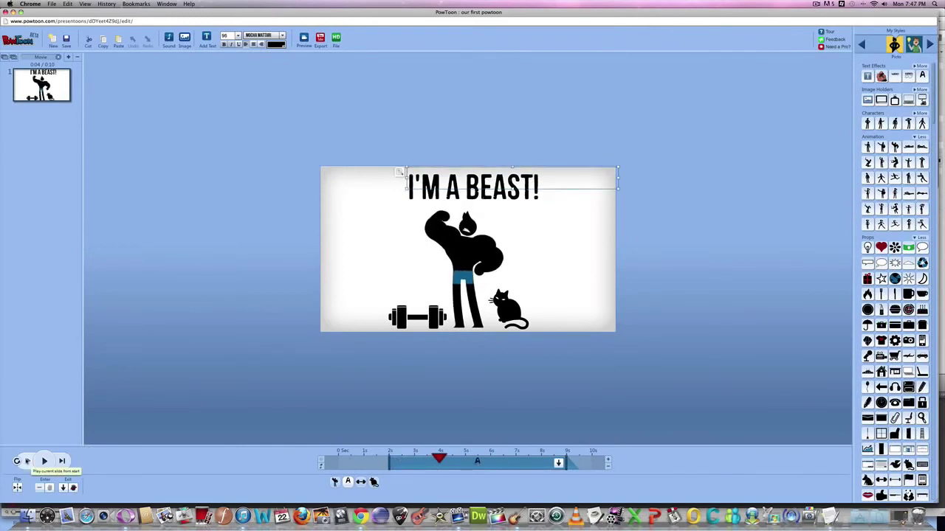
Step: Play the slide from the start and pause it near 6 seconds
click(27, 460)
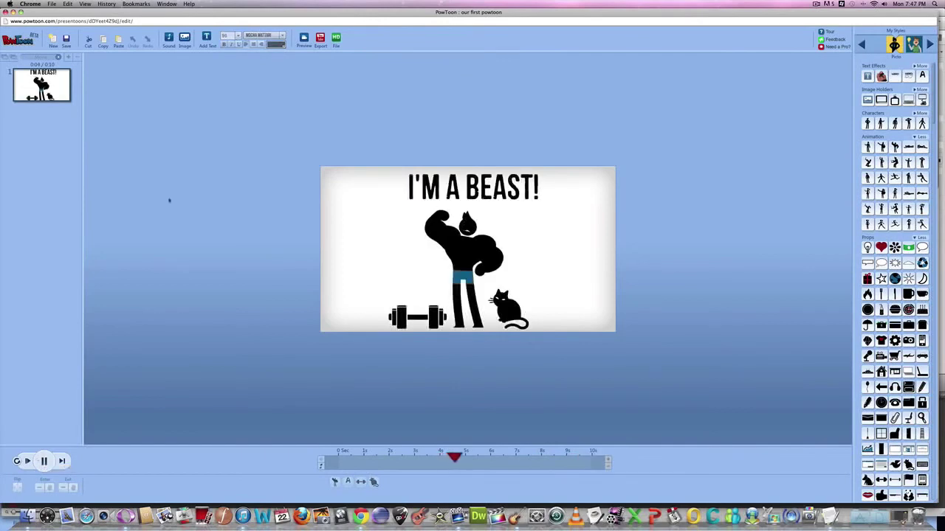
click(45, 460)
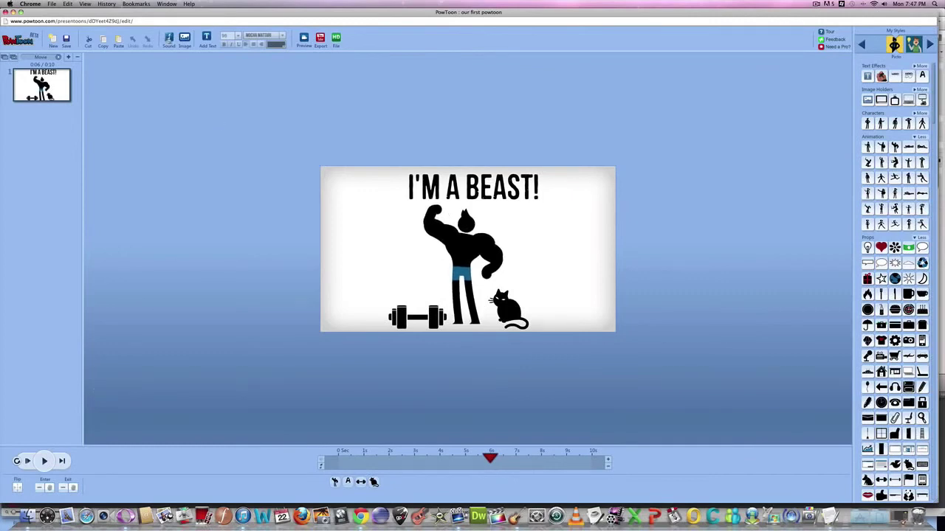
Step: Preview 'A New Beginning' in the Sound Track list, then add and apply it as background music
click(168, 39)
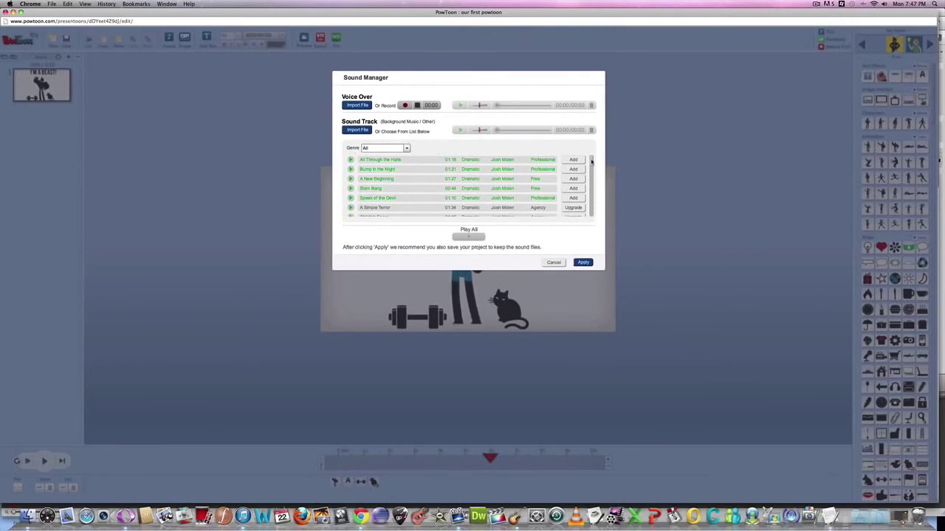
mouse_move(591, 161)
mouse_down()
mouse_move(591, 169)
mouse_move(592, 161)
mouse_up()
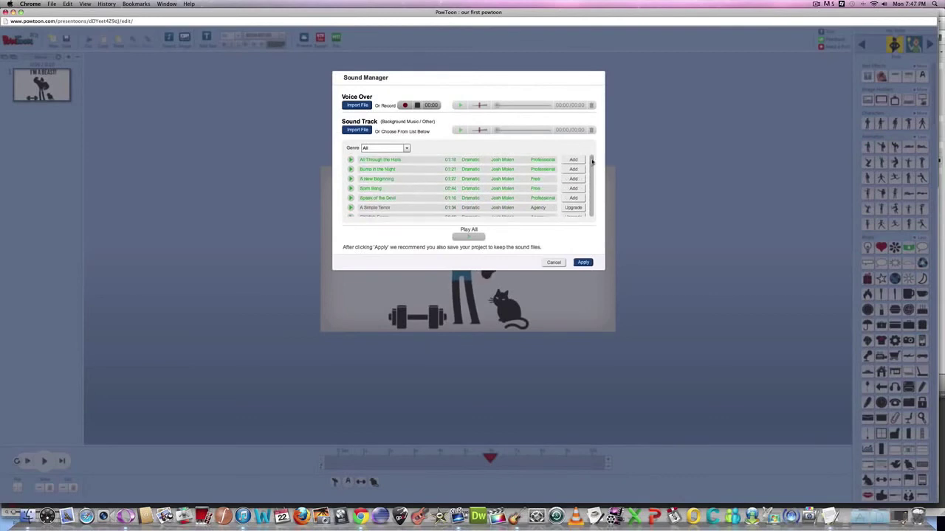
click(351, 179)
click(569, 179)
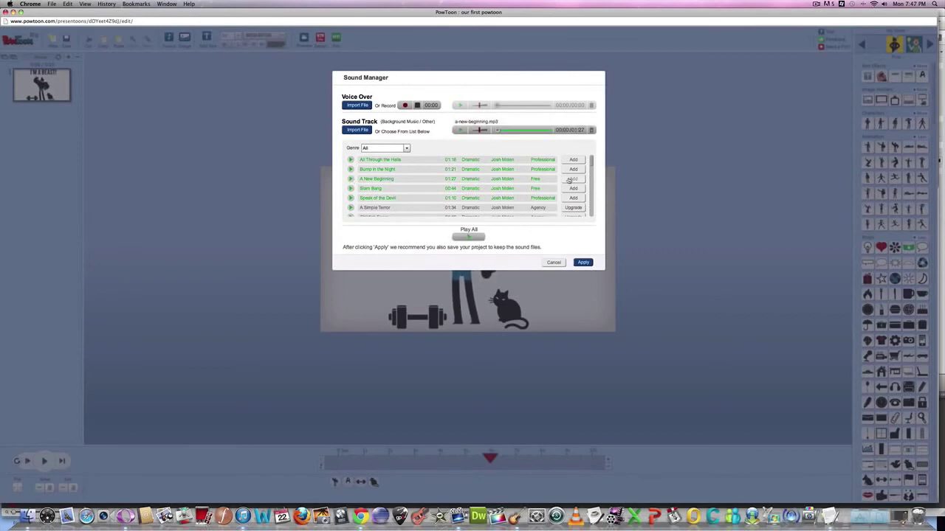
click(583, 262)
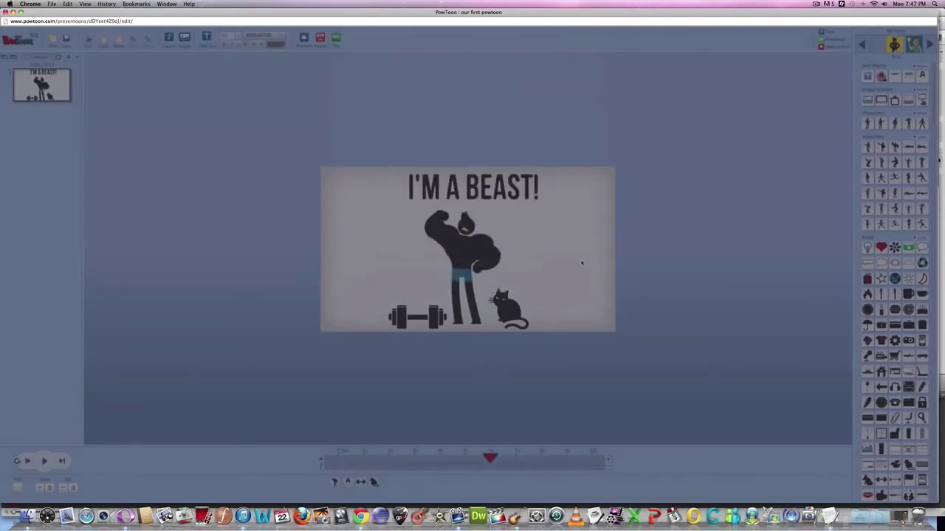
Step: Replay the slide with the 'A New Beginning' soundtrack, then save the project
click(17, 461)
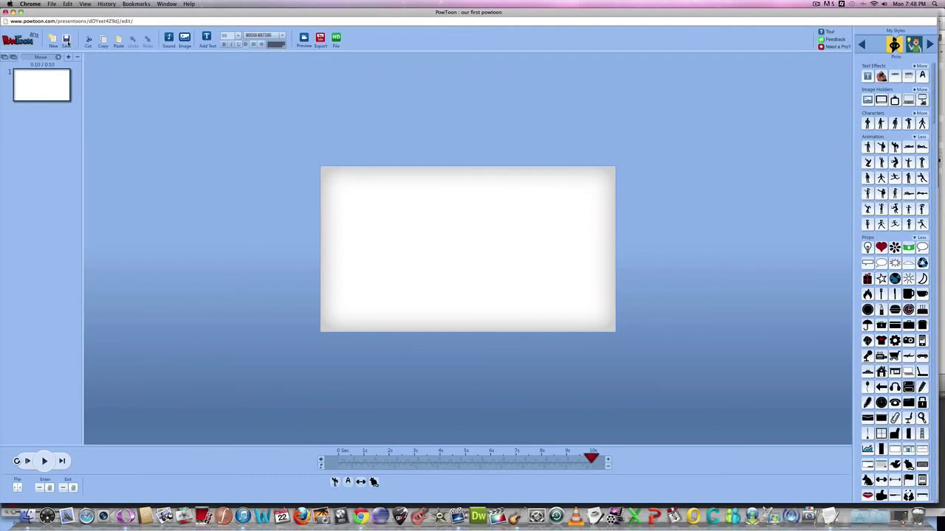
click(66, 41)
Step: Preview 'Our First PowToon' in a new tab and start its player
click(304, 39)
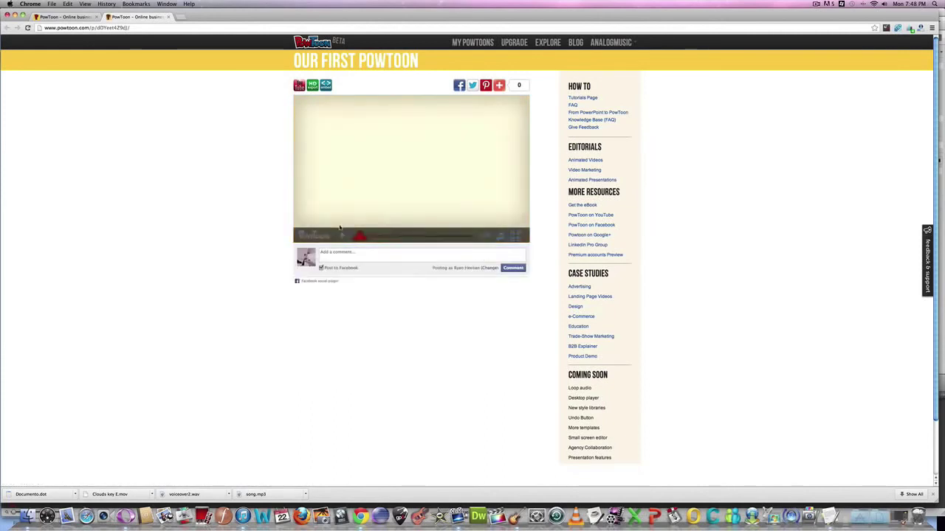
click(341, 236)
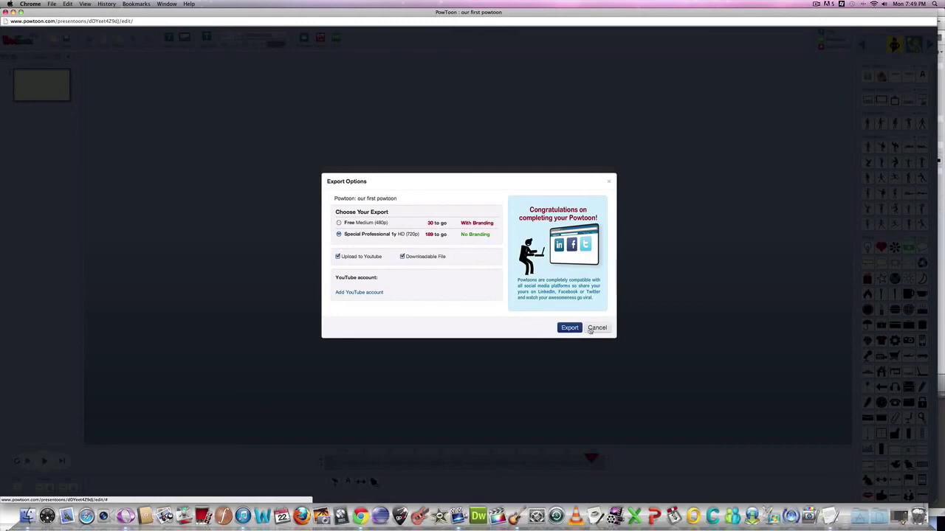
Step: Cancel the Export Options dialog without exporting
click(597, 328)
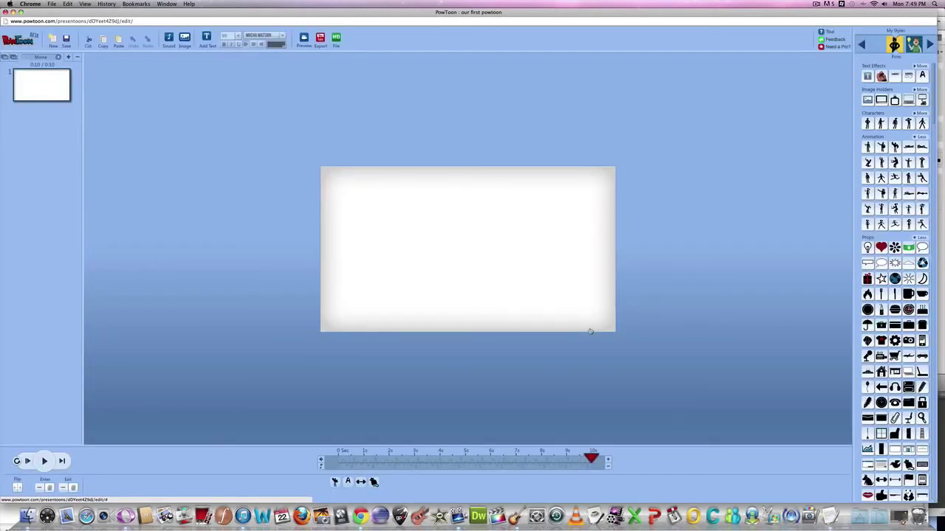